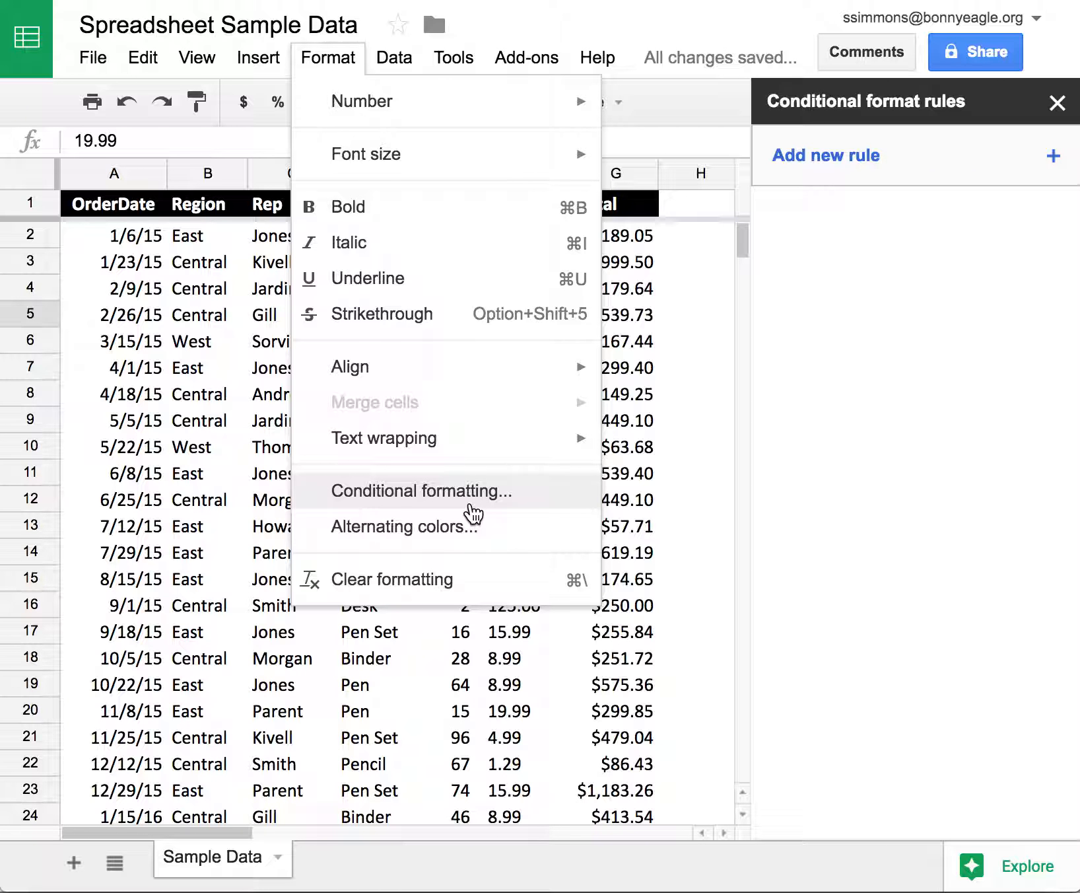
Start a new conditional formatting rule for the entire Units column.
{"action": "left_click", "coordinate": [462, 683]}
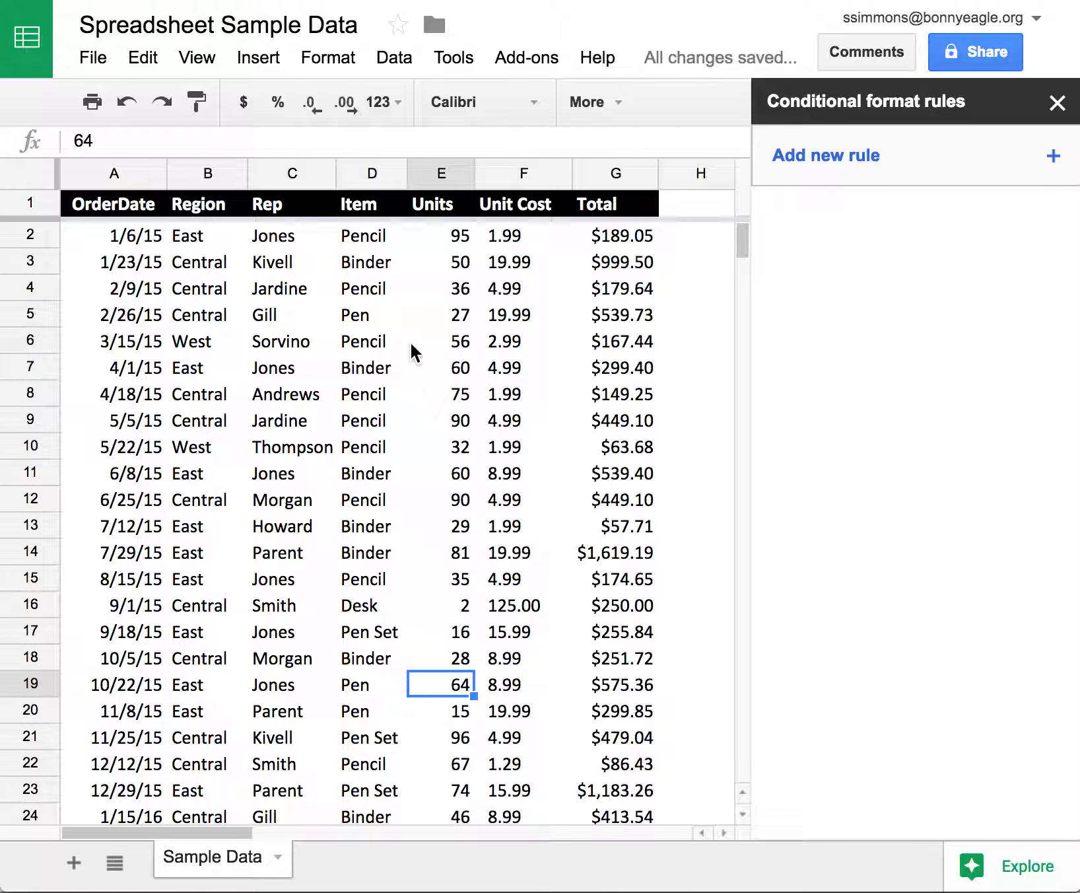
{"action": "left_click", "coordinate": [427, 169]}
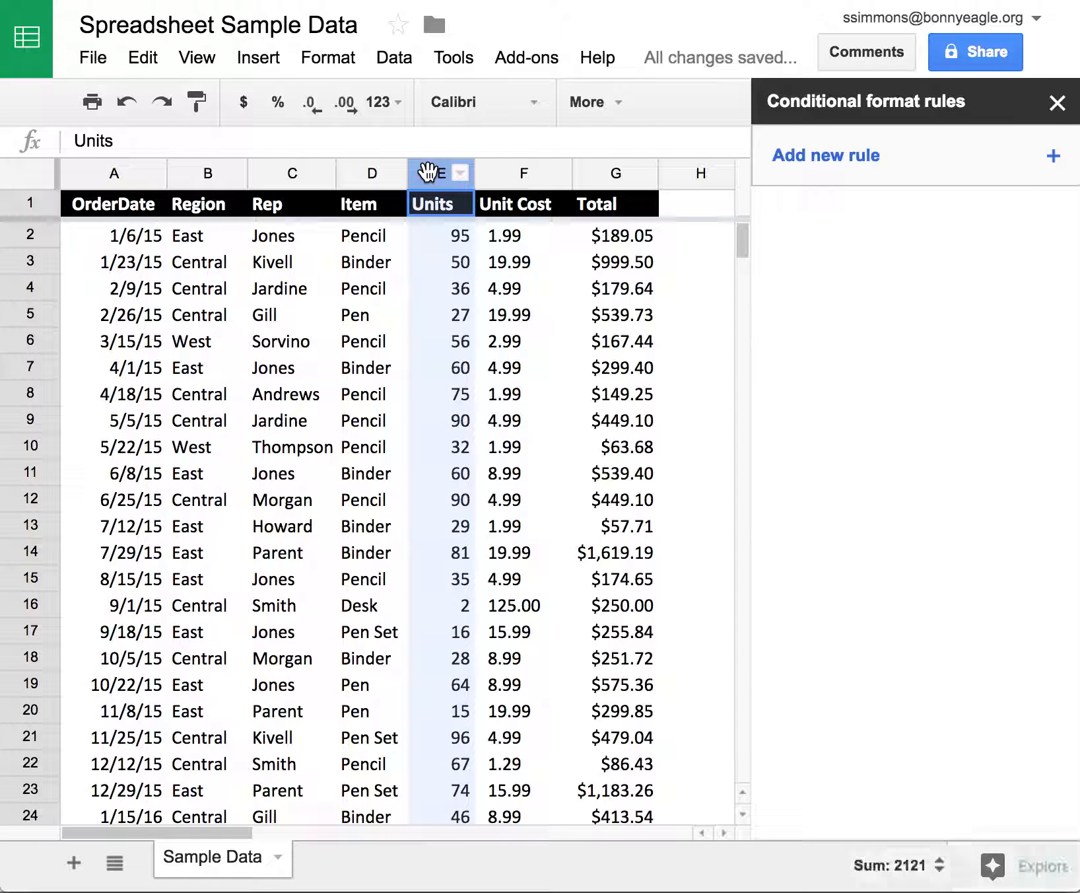
{"action": "left_click", "coordinate": [322, 56]}
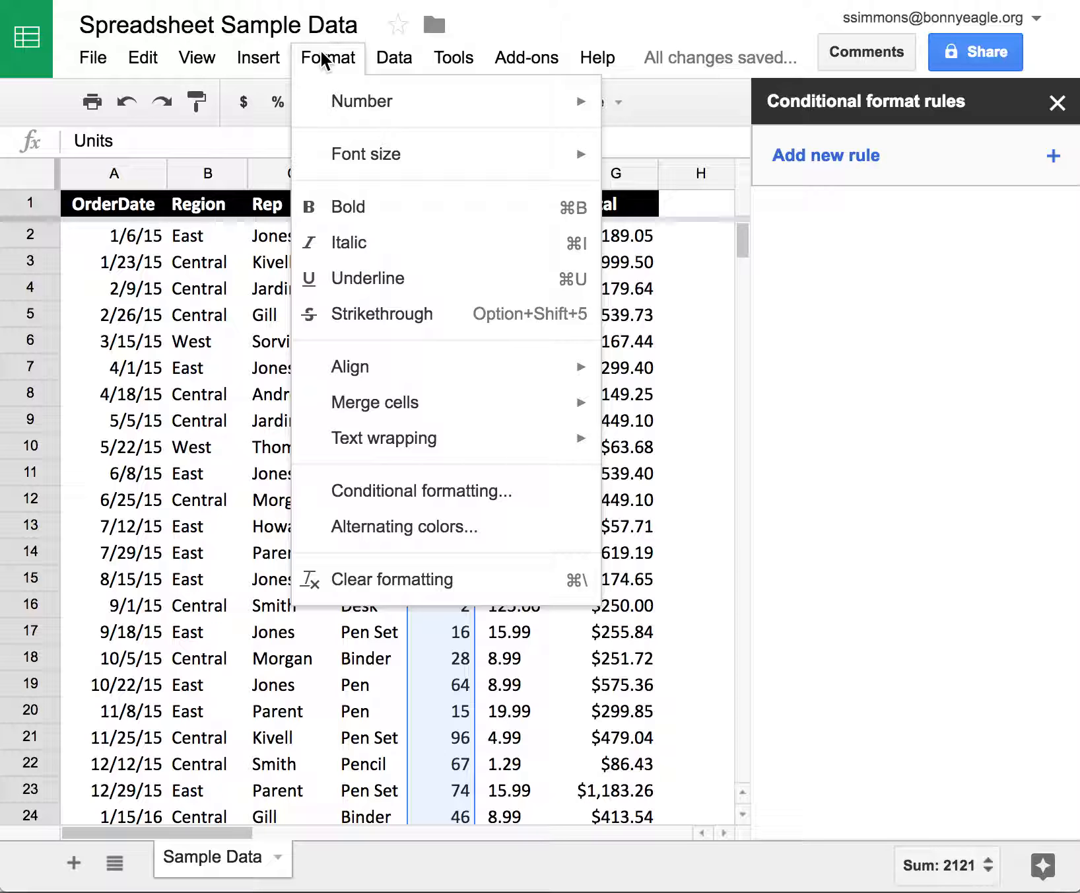
{"action": "left_click", "coordinate": [418, 505]}
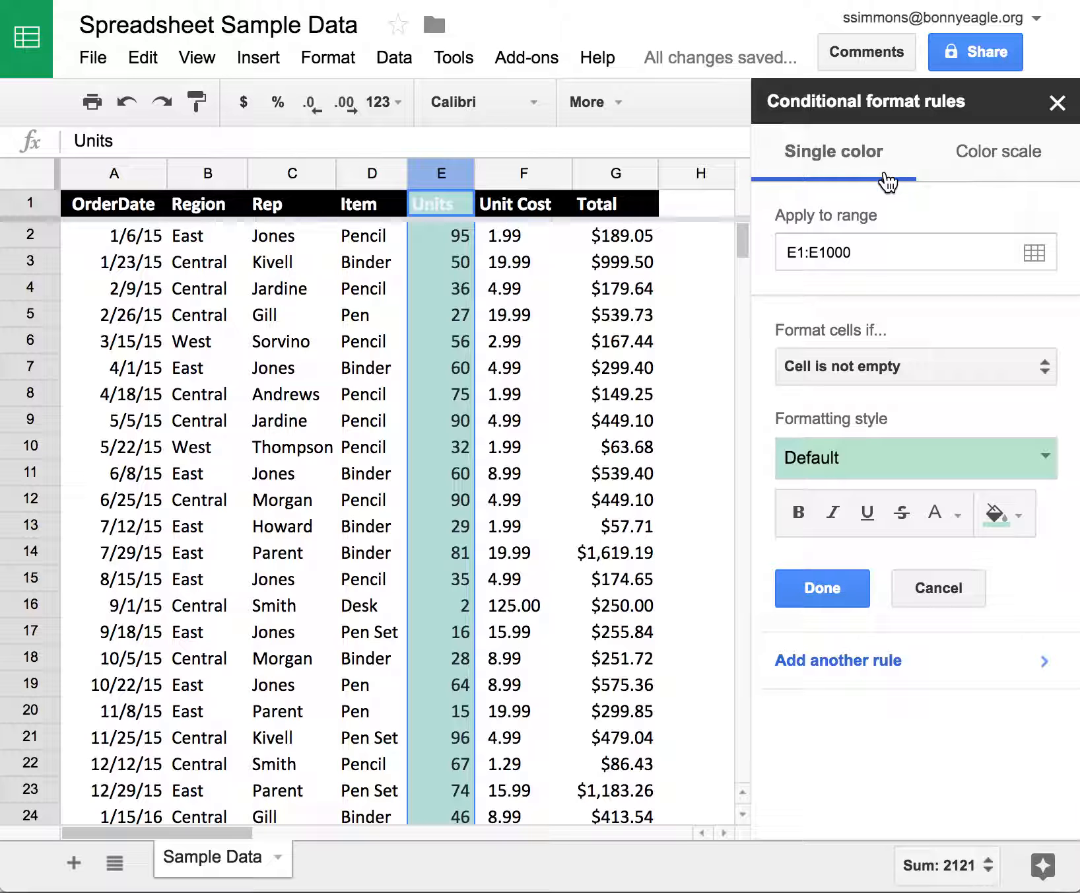
Make the Units rule format values less than 10 with the light red fill preset, and save it.
{"action": "left_click", "coordinate": [863, 376]}
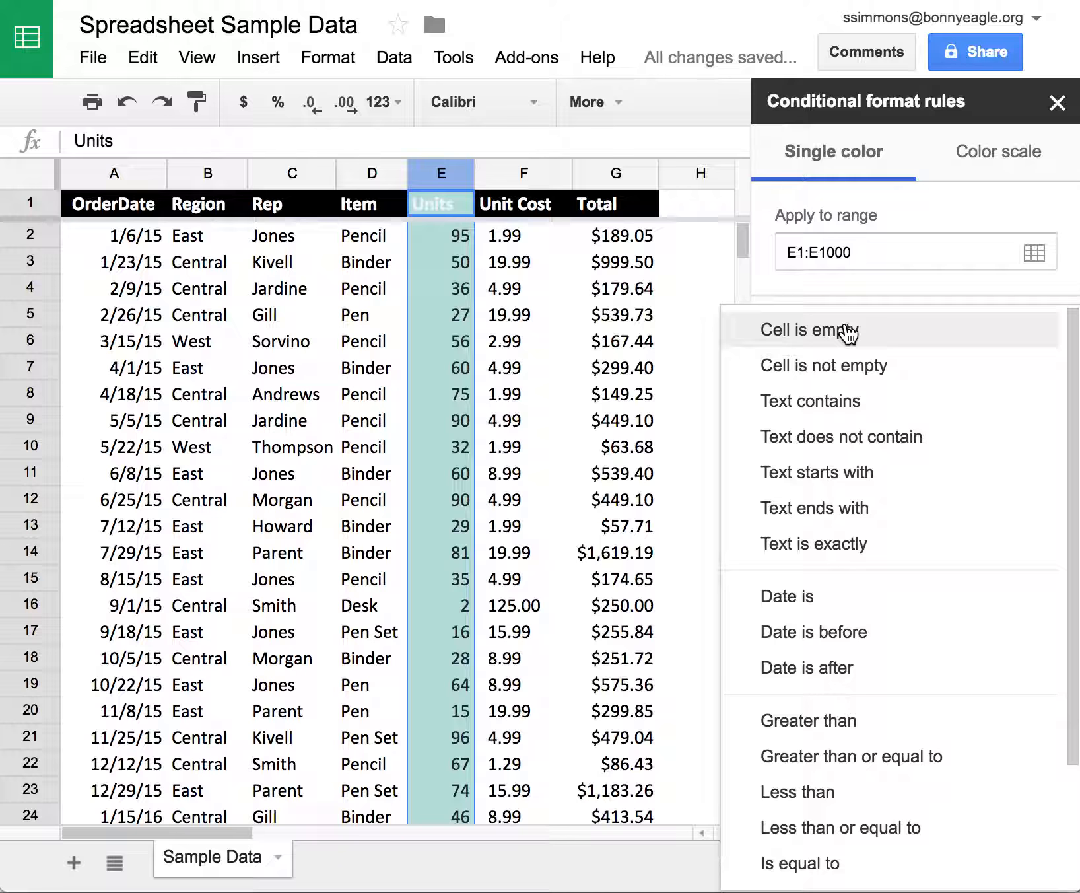
{"action": "left_click", "coordinate": [850, 791]}
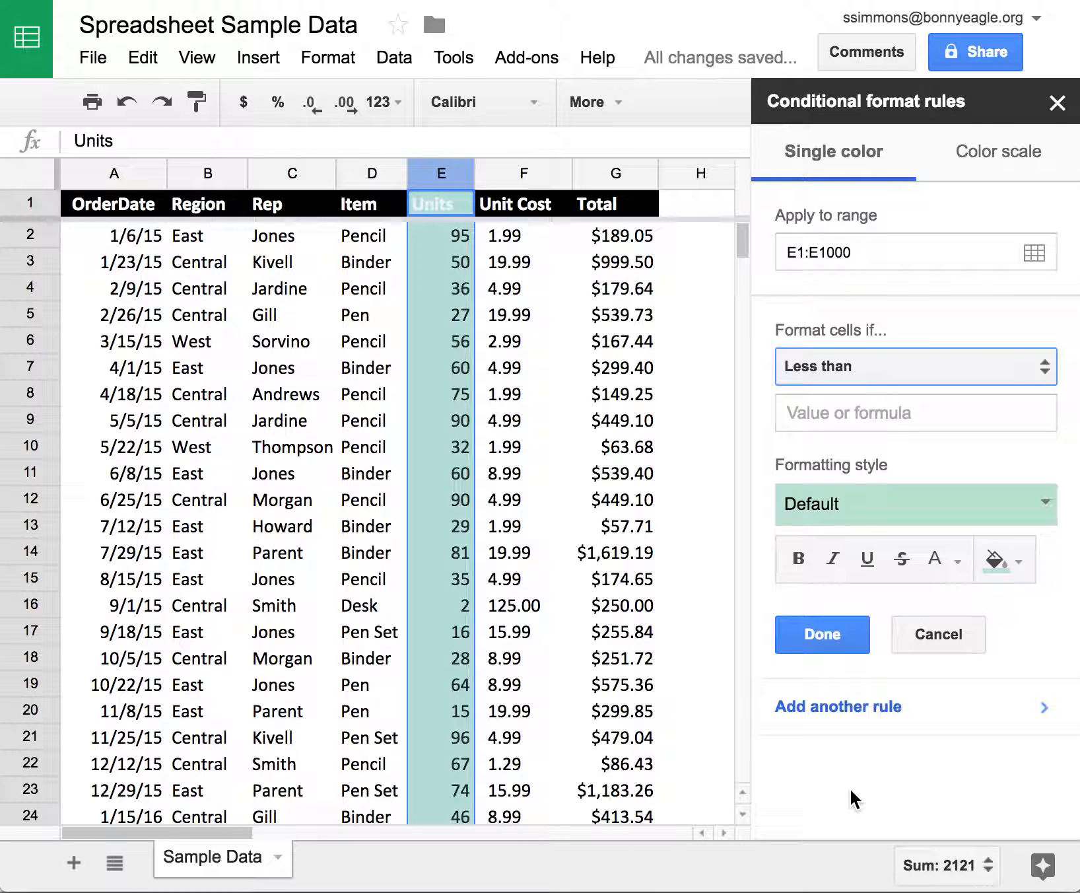
{"action": "left_click", "coordinate": [862, 412]}
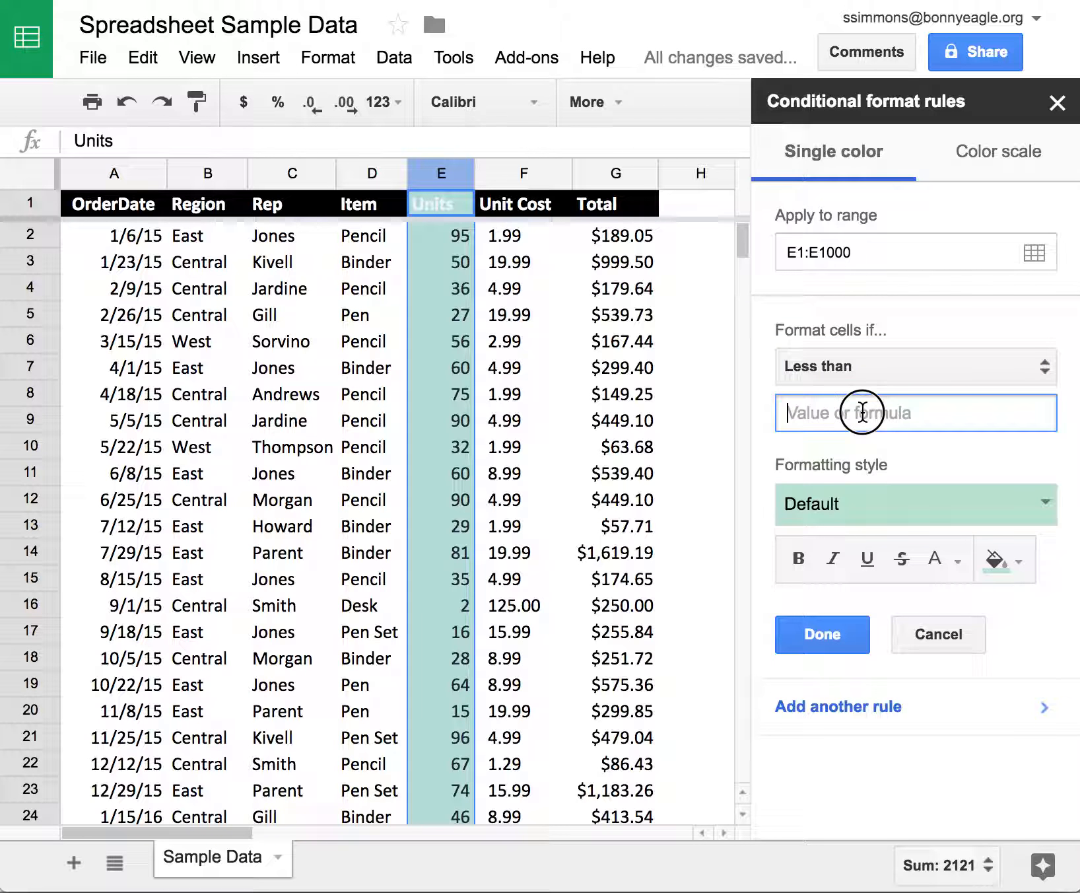
{"action": "type", "text": "10"}
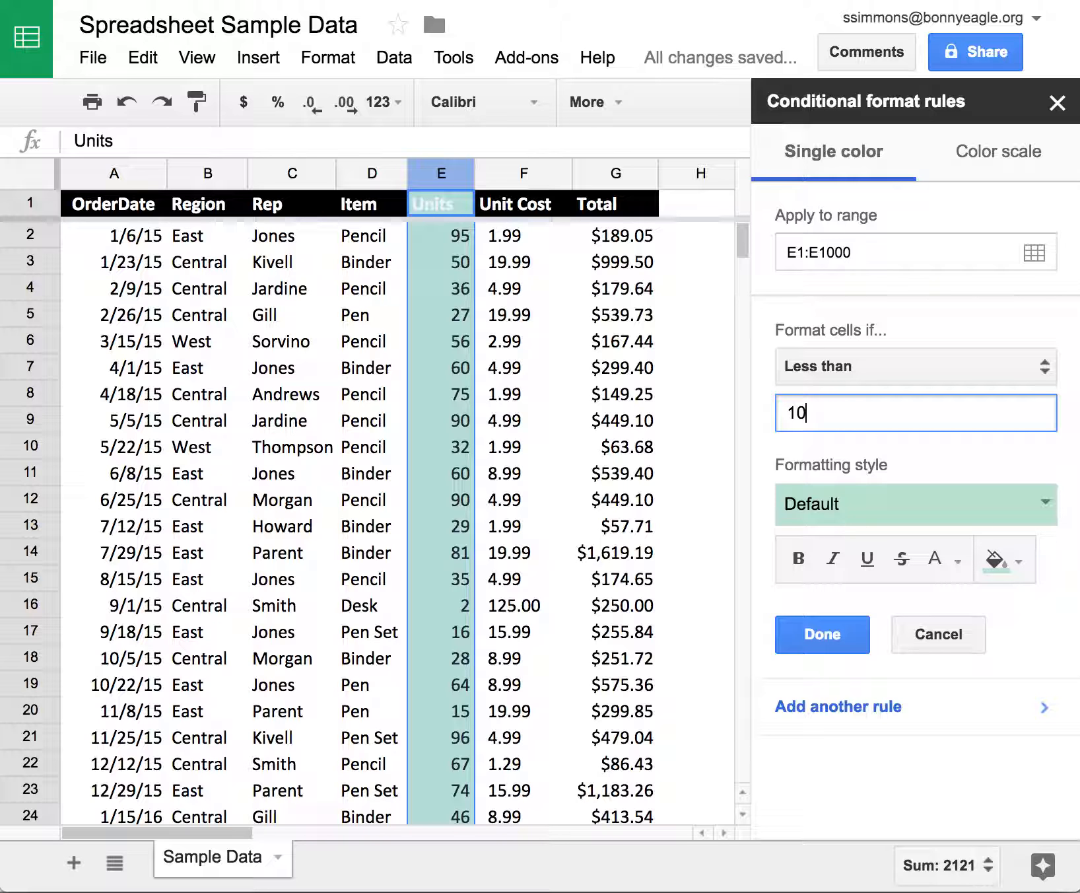
{"action": "left_click", "coordinate": [885, 515]}
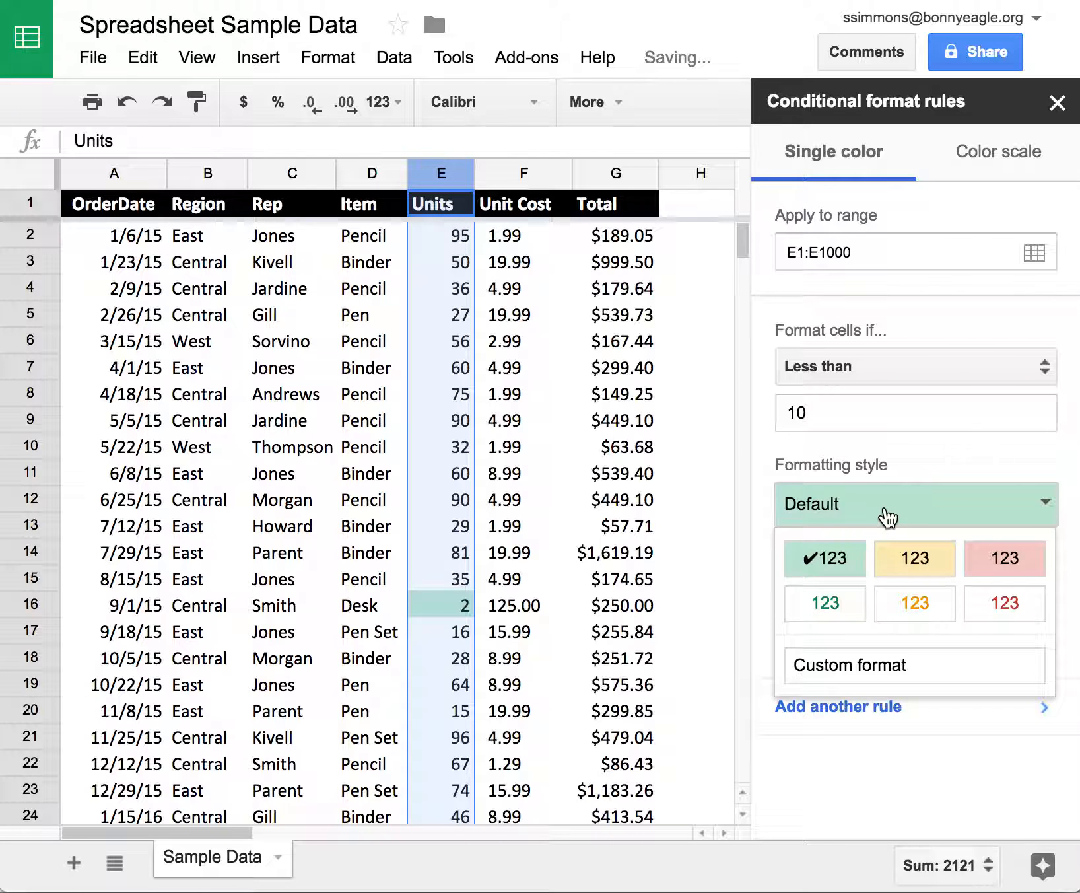
{"action": "left_click", "coordinate": [1030, 565]}
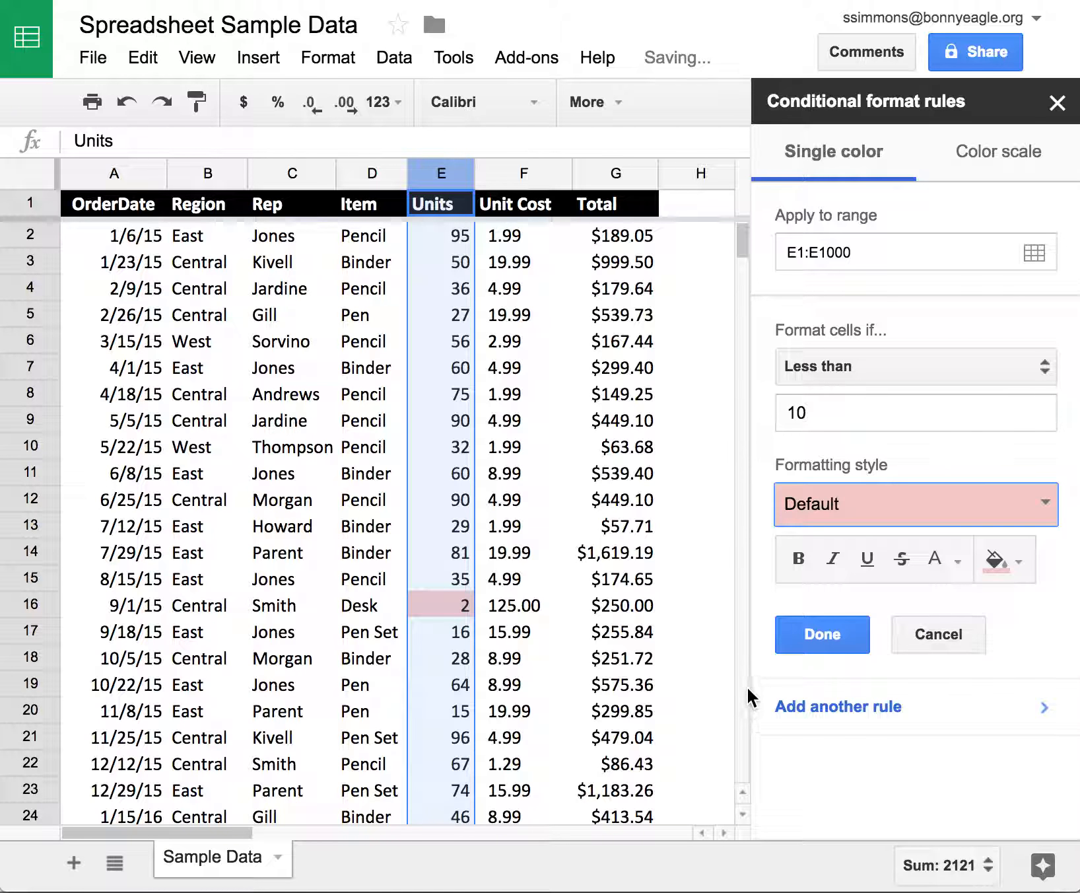
{"action": "scroll", "coordinate": [510, 665], "scroll_direction": "down", "scroll_amount": 5}
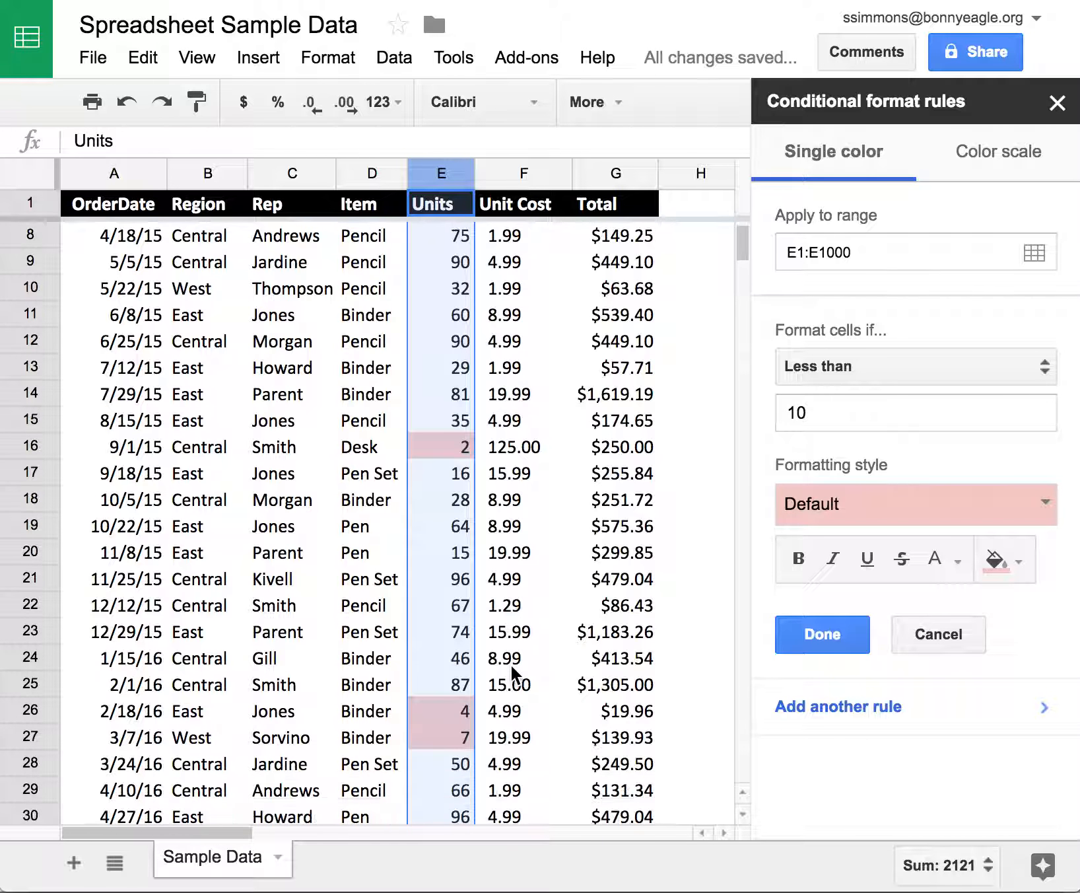
{"action": "scroll", "coordinate": [512, 665], "scroll_direction": "down", "scroll_amount": 4}
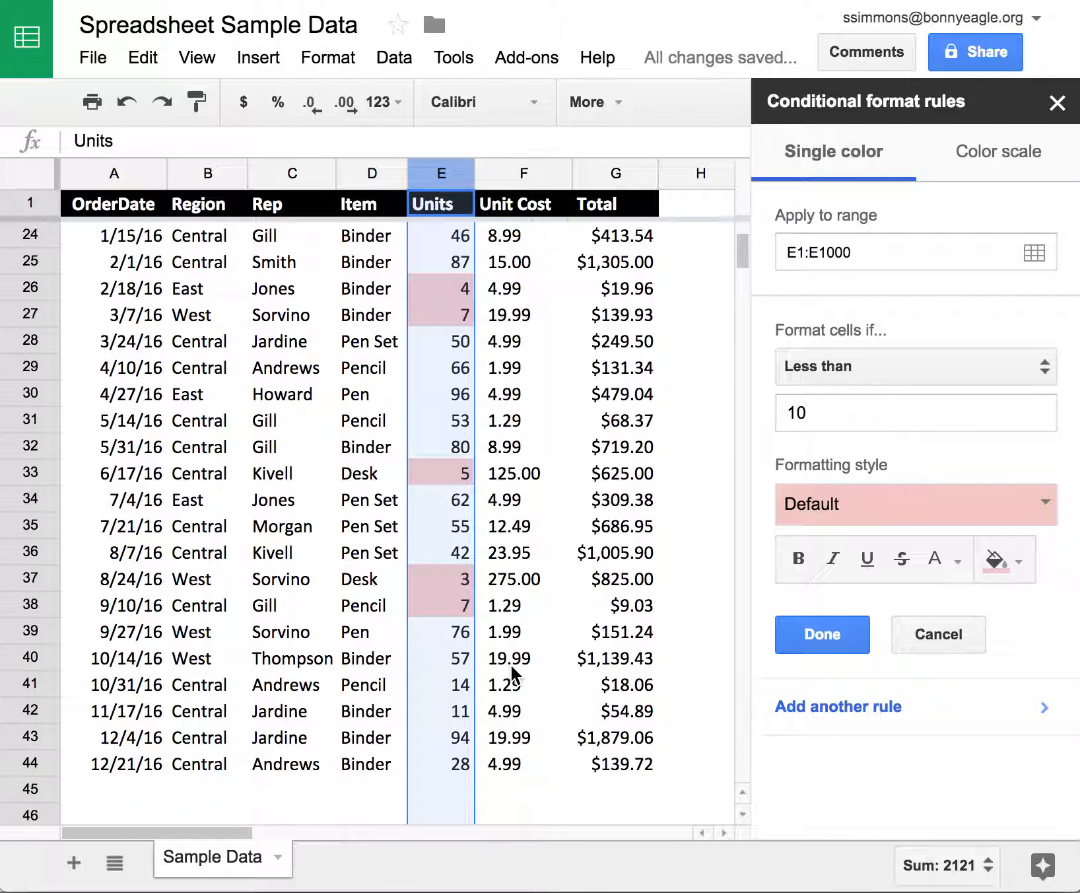
{"action": "scroll", "coordinate": [511, 664], "scroll_direction": "up", "scroll_amount": 6}
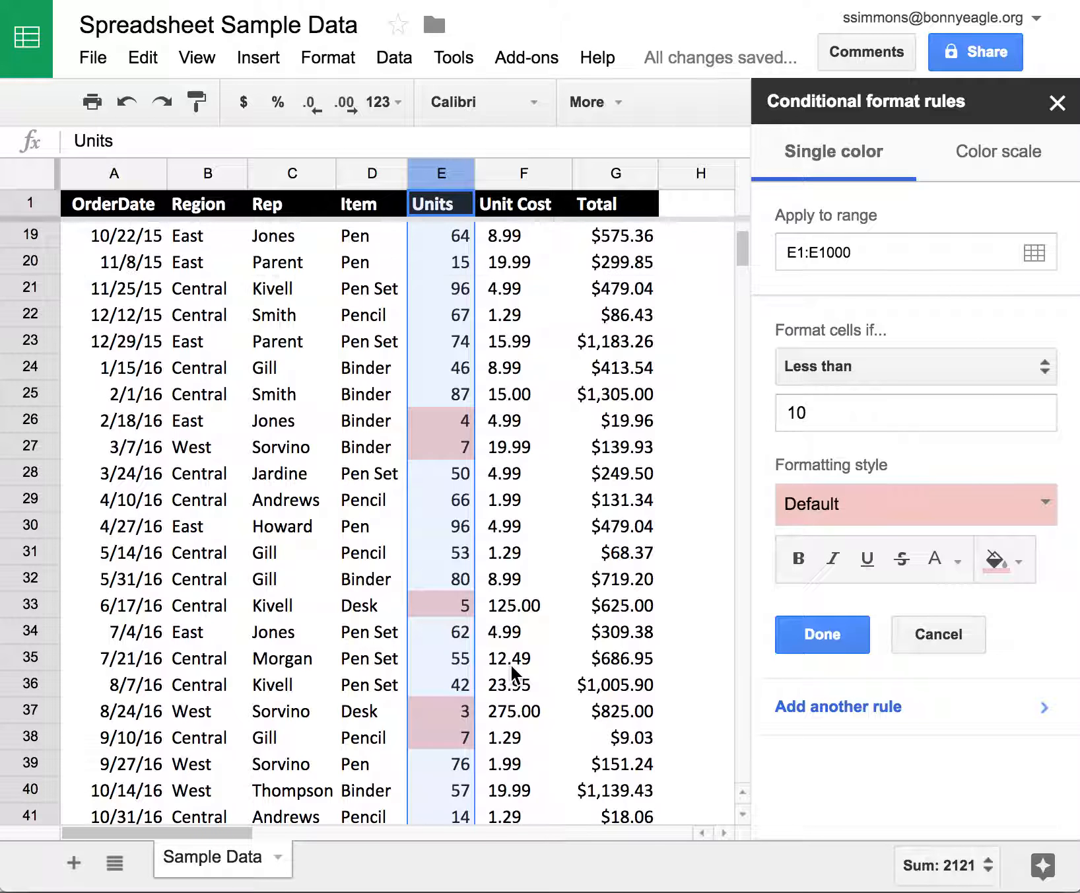
{"action": "scroll", "coordinate": [510, 663], "scroll_direction": "up", "scroll_amount": 3}
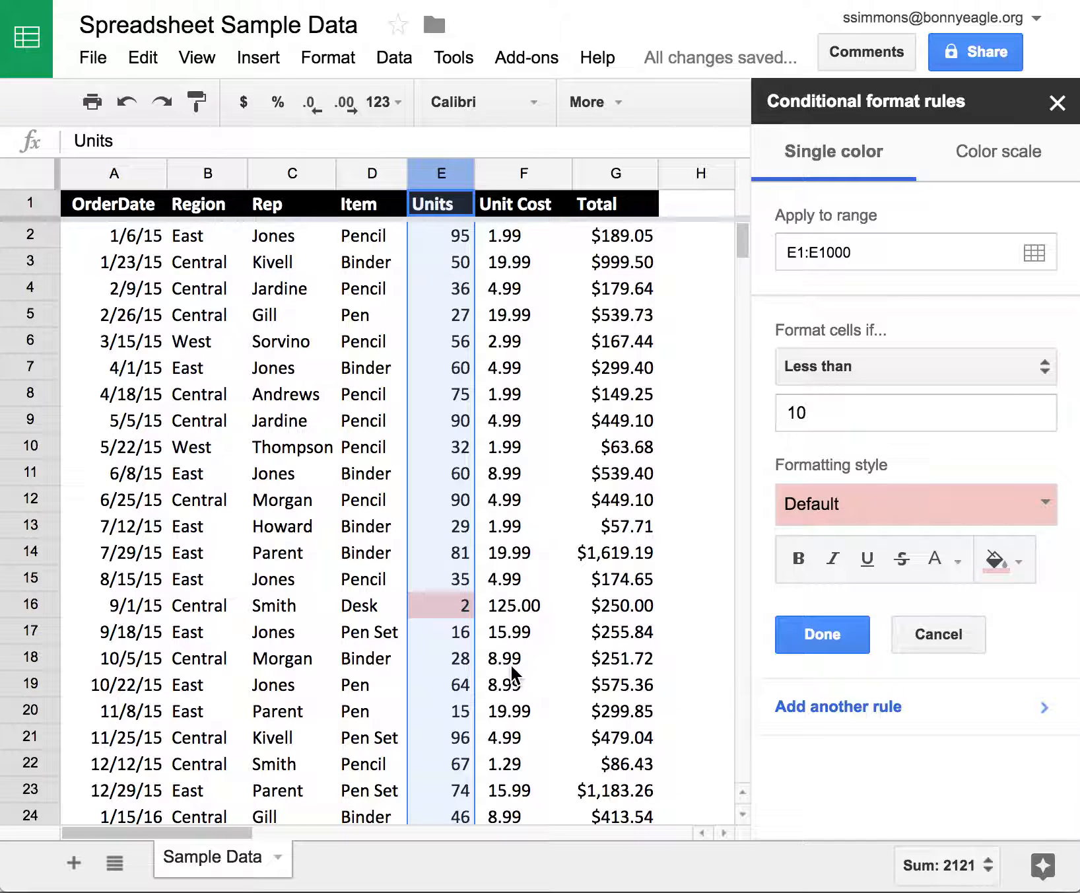
{"action": "left_click", "coordinate": [819, 634]}
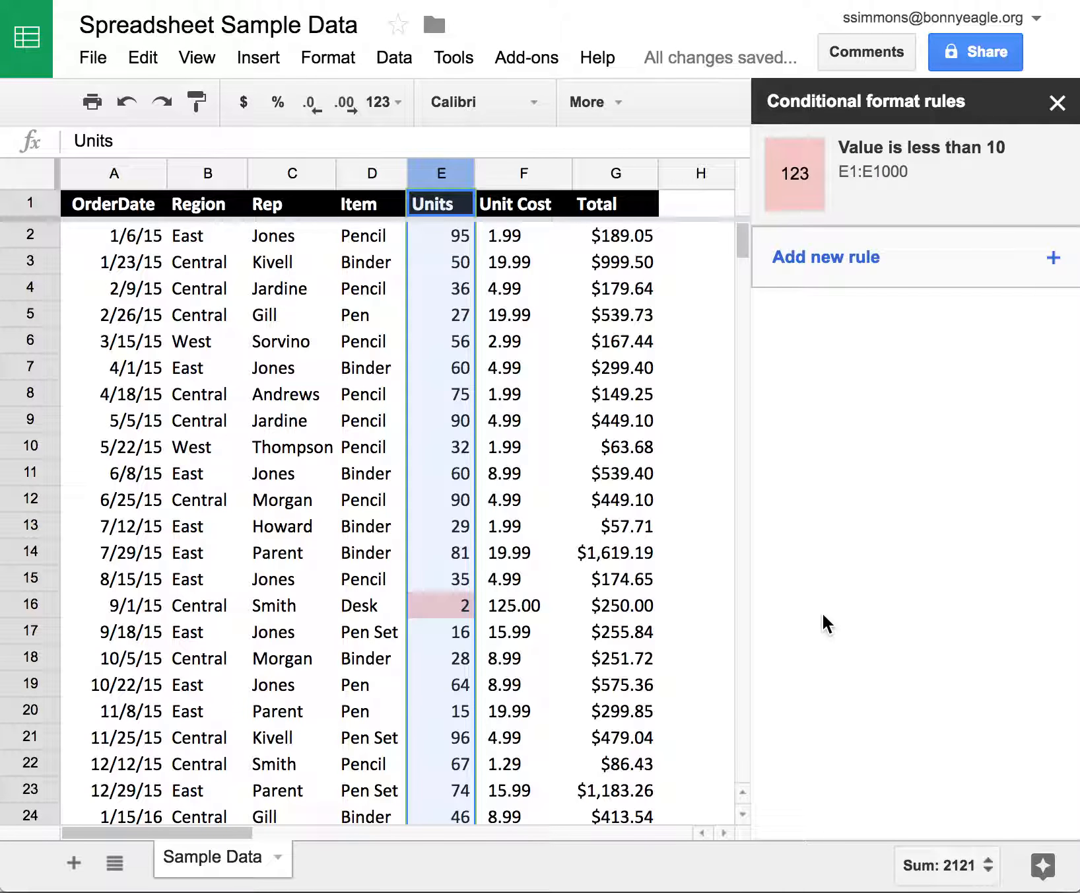
Add a second rule to the Units column that fills values greater than 90 with the default light green.
{"action": "left_click", "coordinate": [858, 259]}
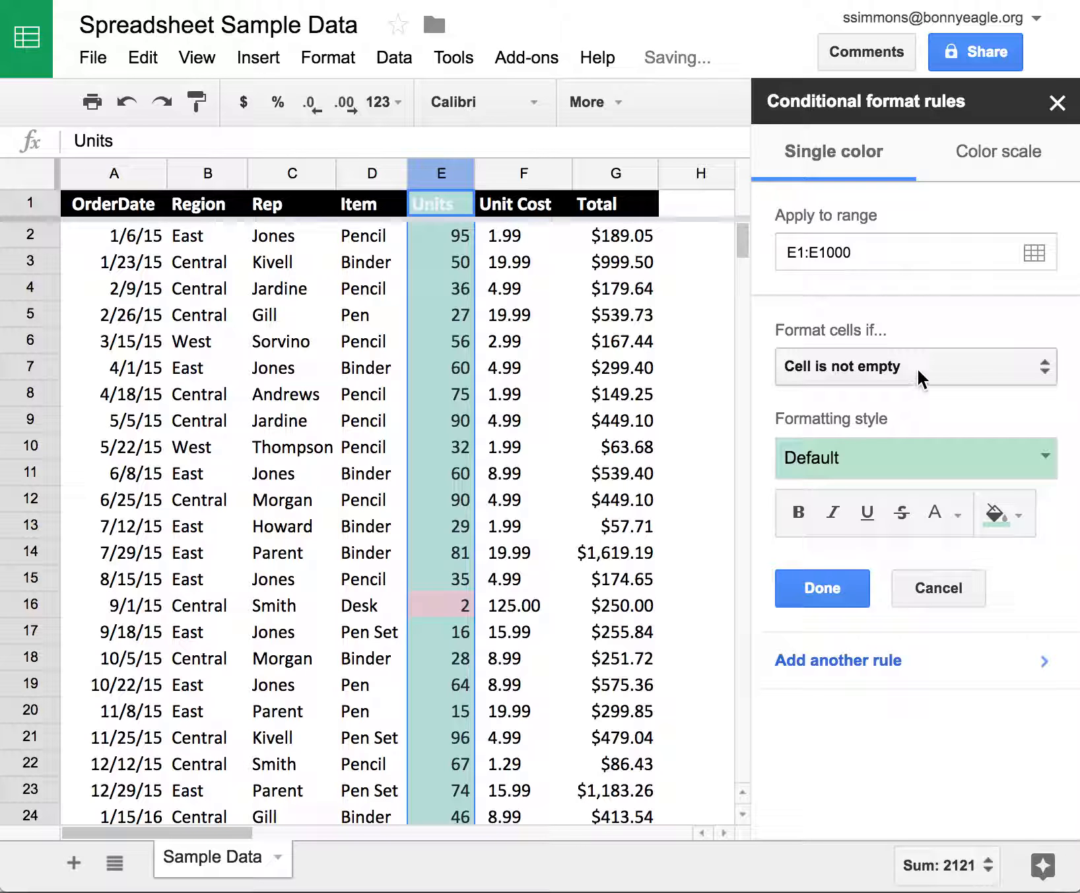
{"action": "left_click", "coordinate": [878, 363]}
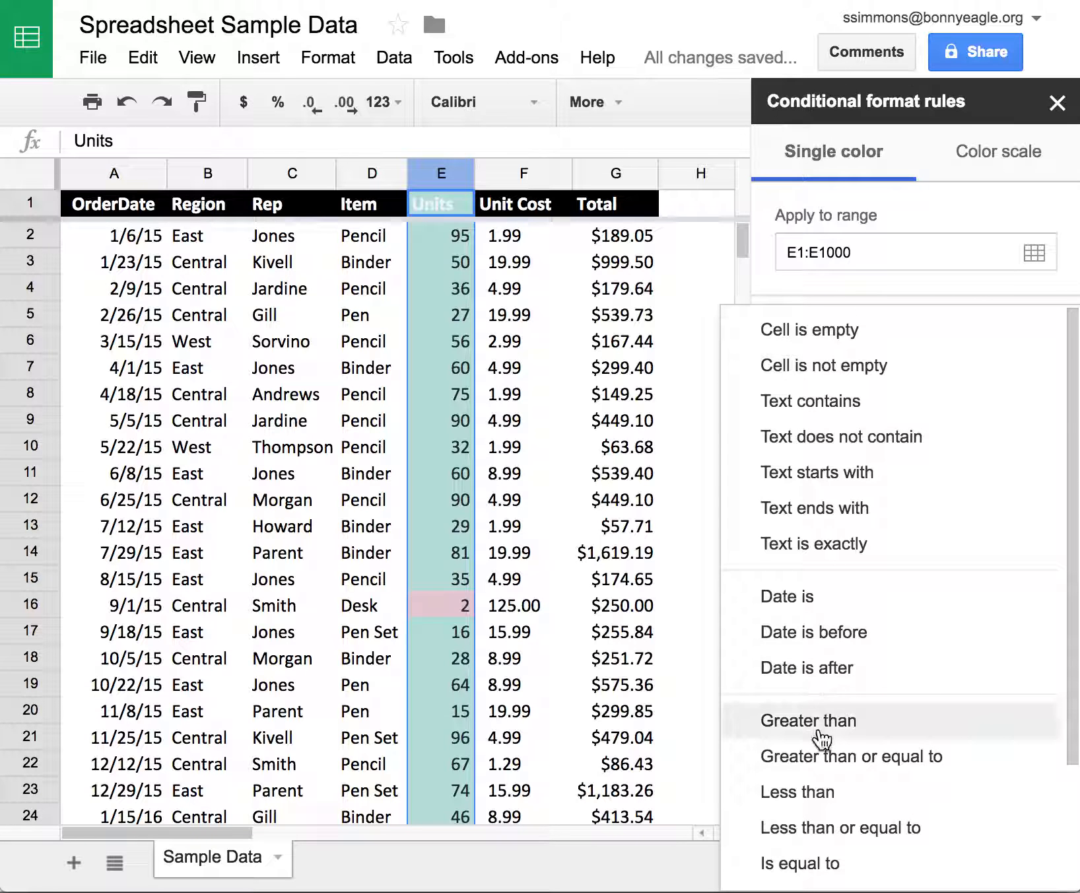
{"action": "left_click", "coordinate": [819, 728]}
{"action": "left_click", "coordinate": [858, 416]}
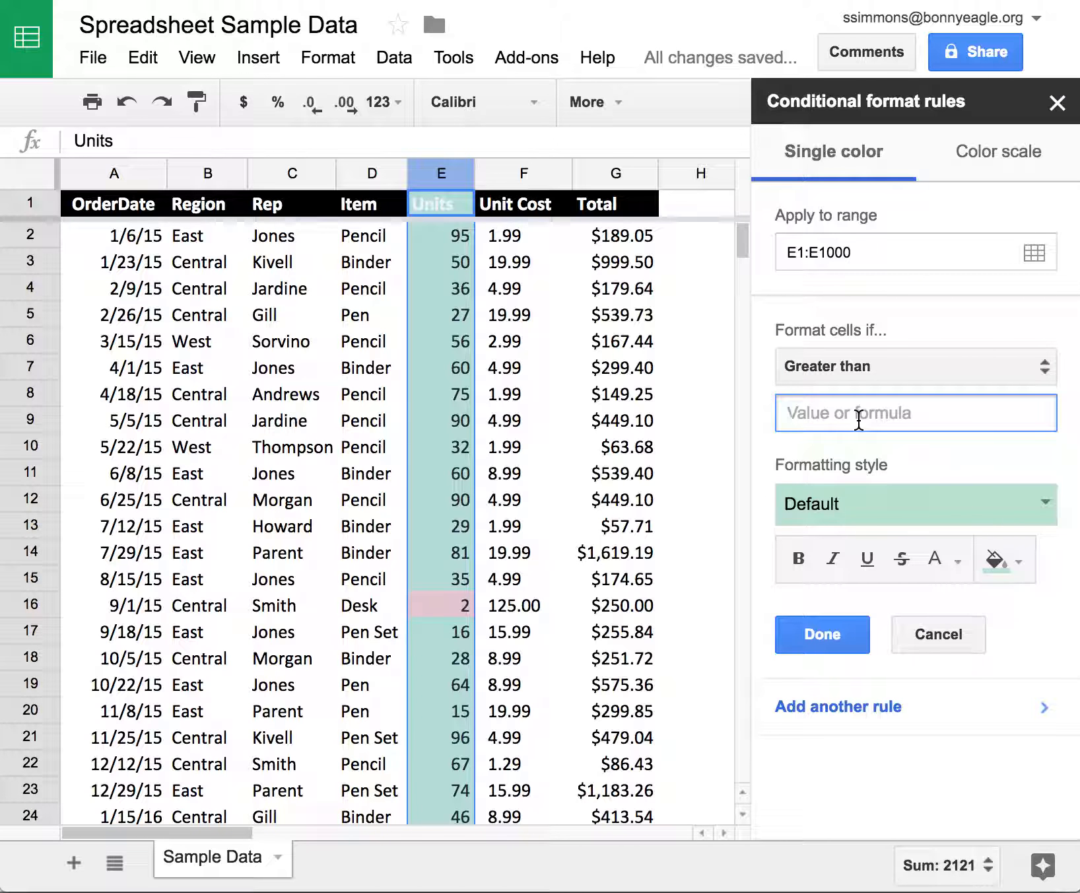
{"action": "type", "text": "90"}
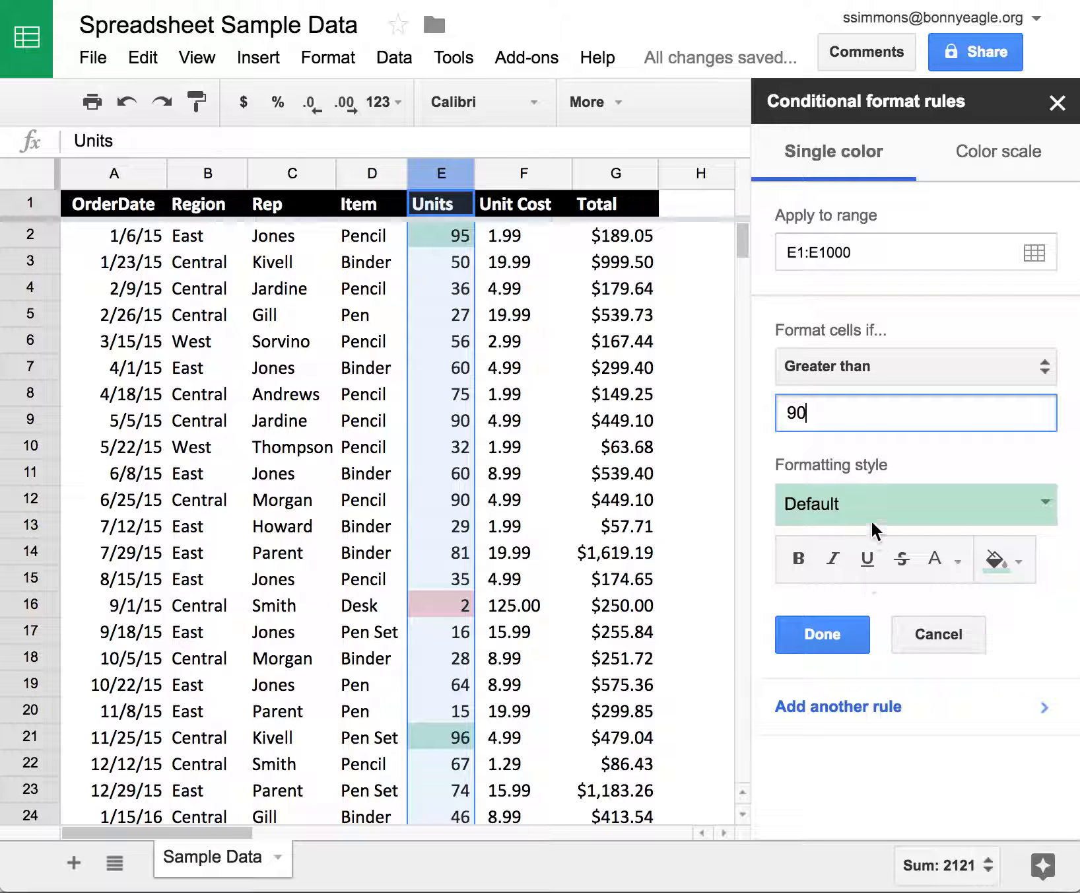
{"action": "left_click", "coordinate": [831, 650]}
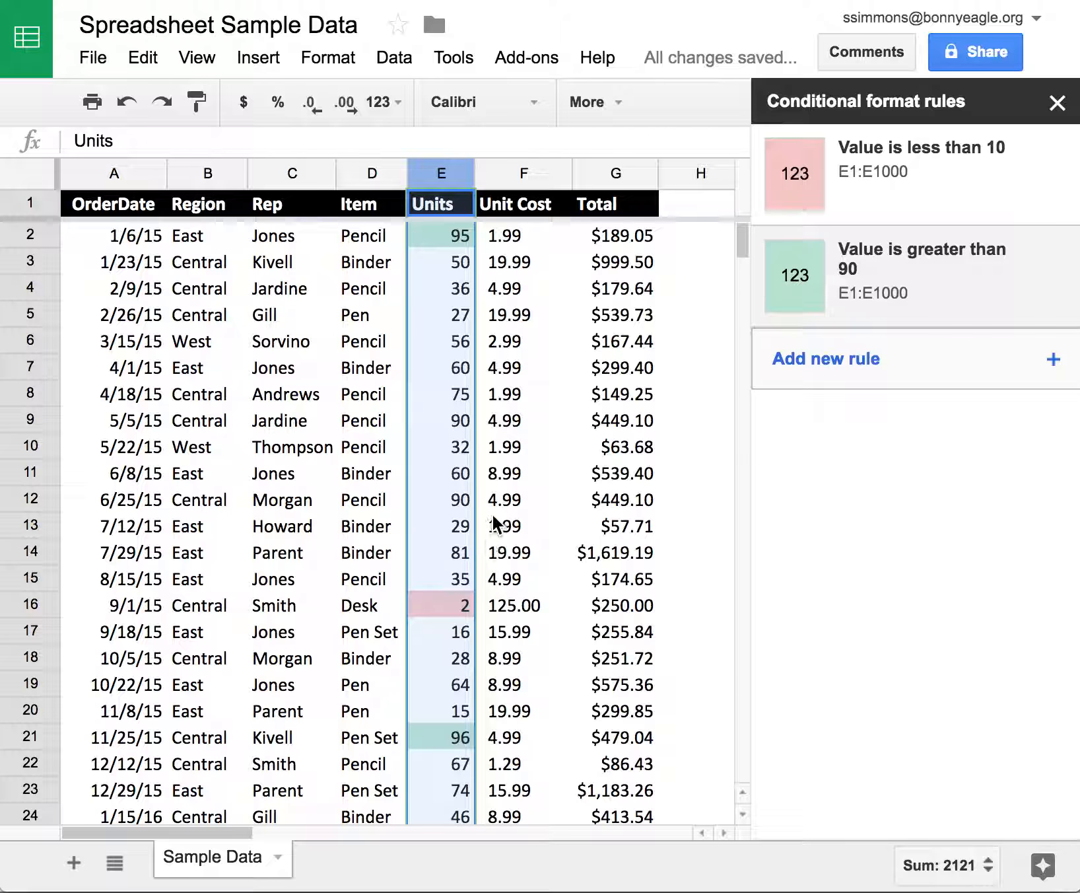
{"action": "scroll", "coordinate": [495, 523], "scroll_direction": "down", "scroll_amount": 3}
{"action": "scroll", "coordinate": [495, 523], "scroll_direction": "down", "scroll_amount": 8}
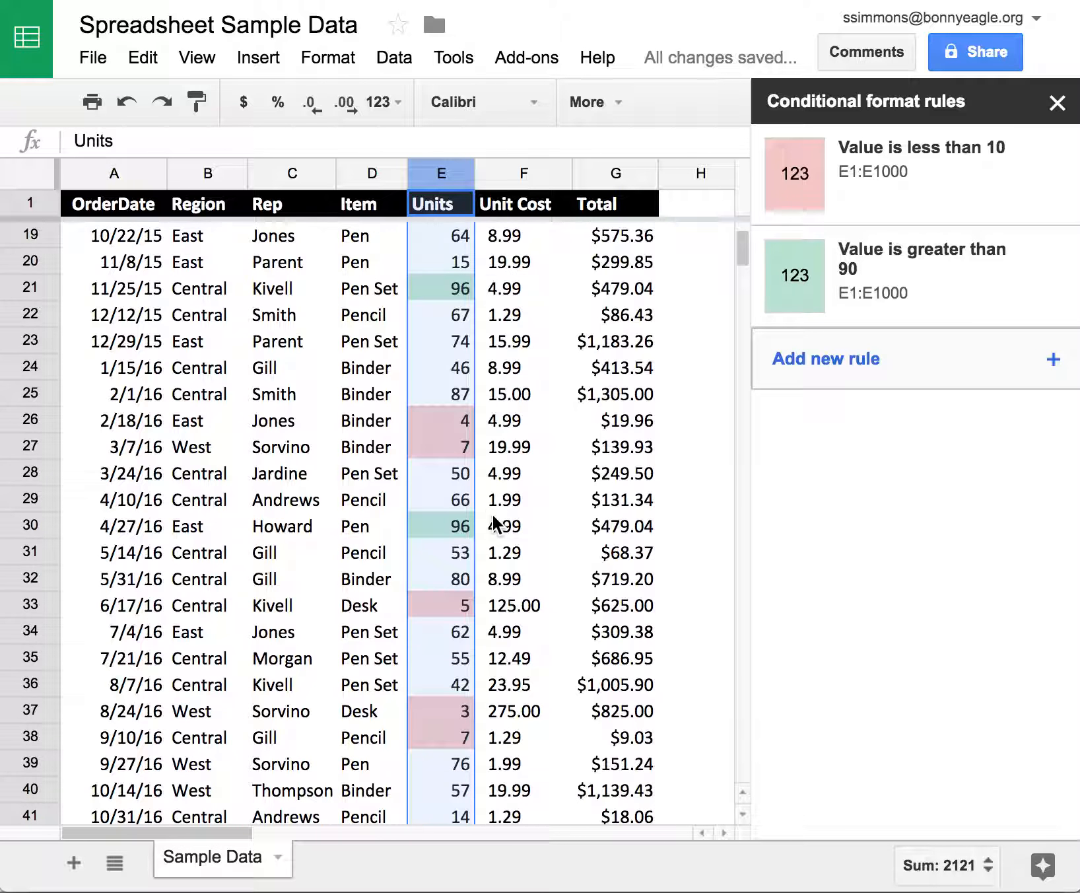
{"action": "scroll", "coordinate": [495, 523], "scroll_direction": "down", "scroll_amount": 1}
{"action": "scroll", "coordinate": [495, 523], "scroll_direction": "up", "scroll_amount": 5}
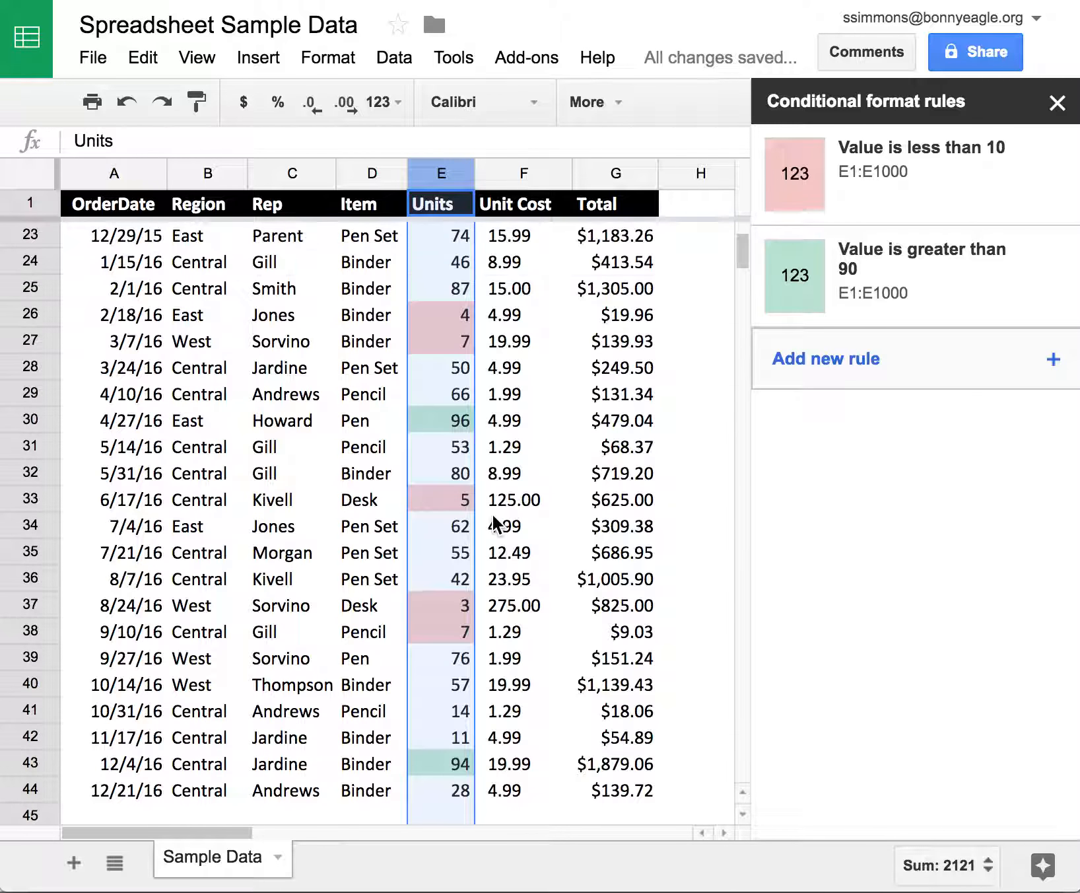
{"action": "scroll", "coordinate": [495, 522], "scroll_direction": "up", "scroll_amount": 3}
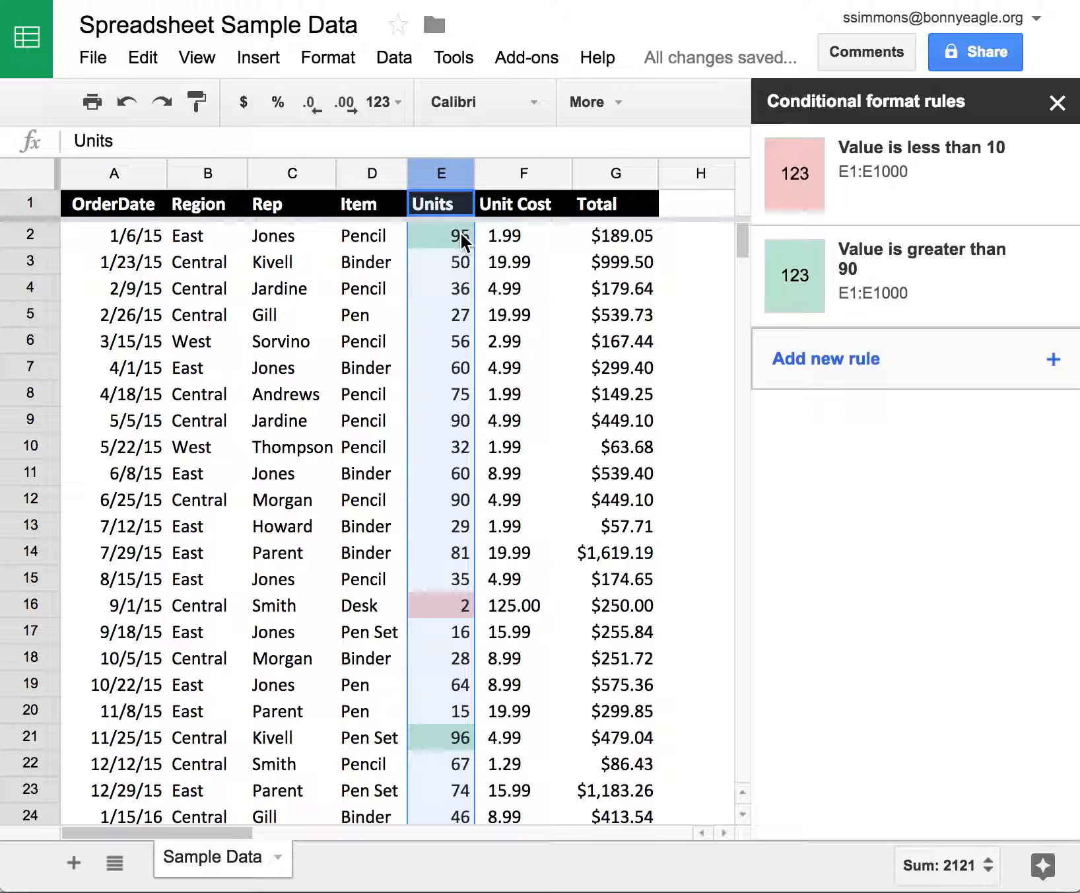
Remove both the less than 10 and greater than 90 formatting rules from the Units column.
{"action": "mouse_move", "coordinate": [1022, 169]}
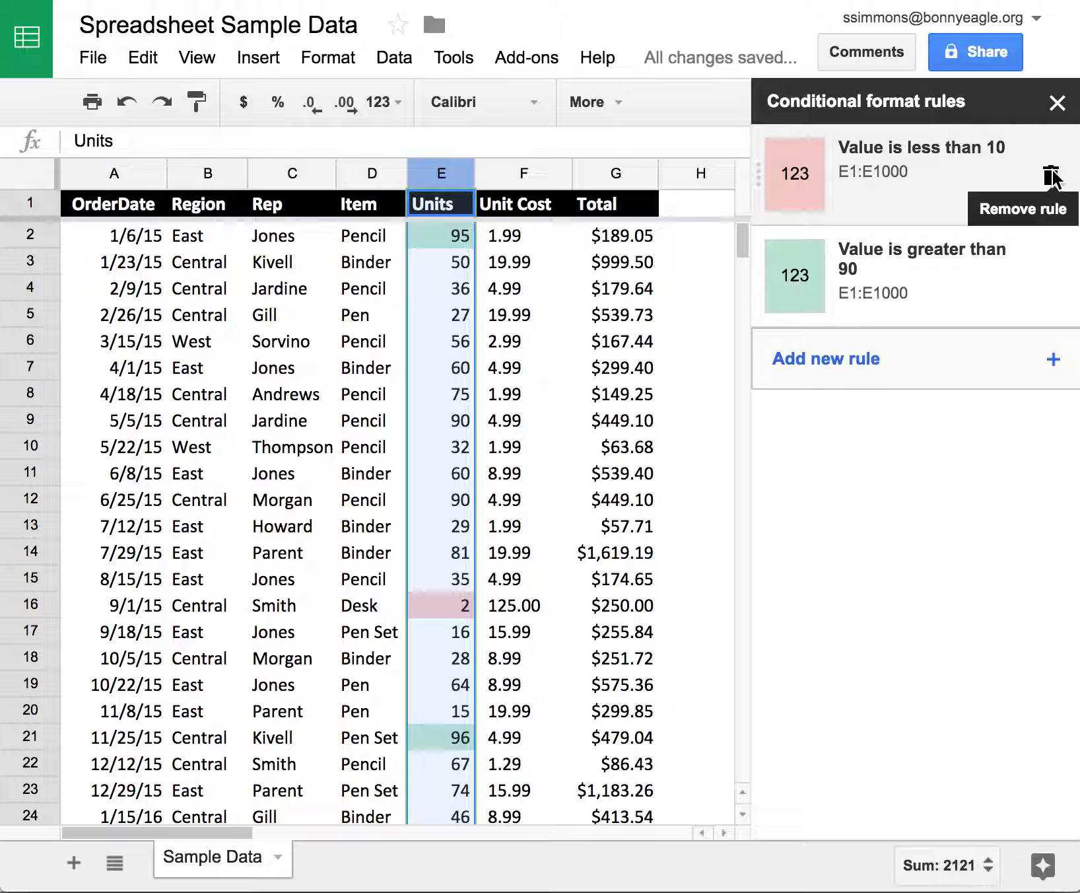
{"action": "left_click", "coordinate": [1051, 175]}
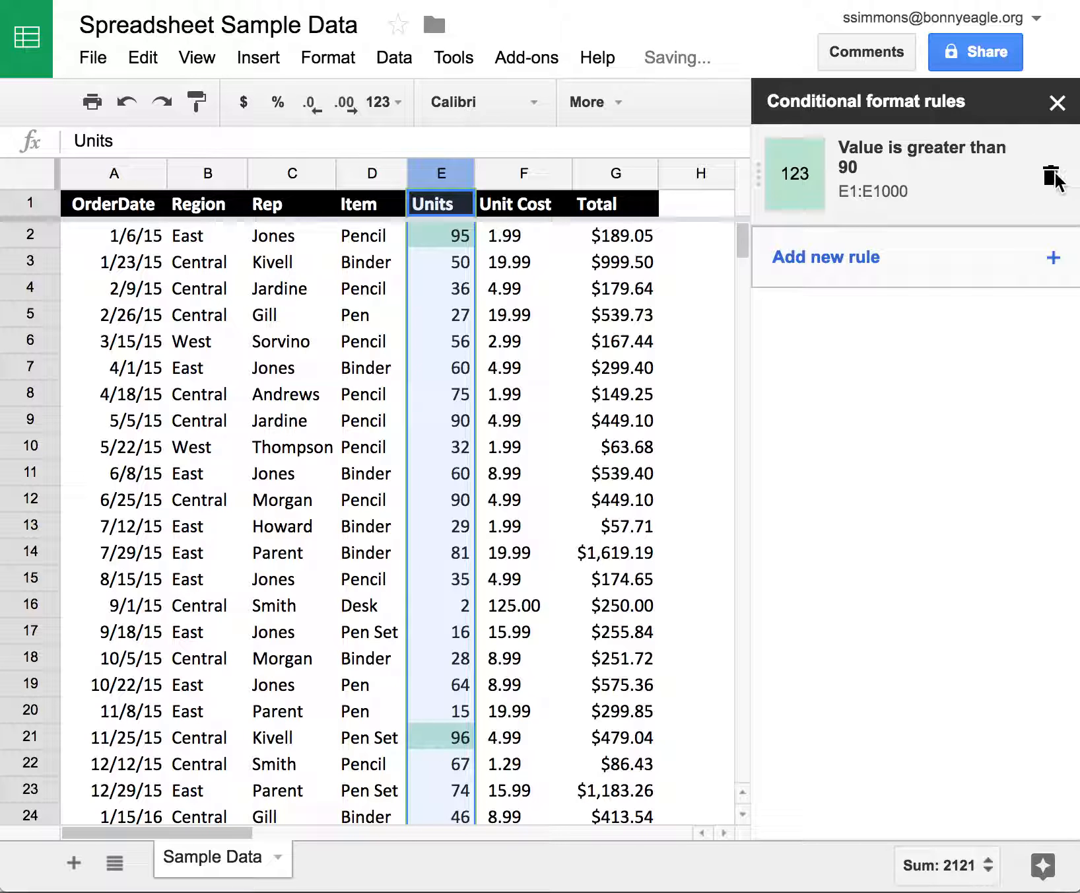
{"action": "left_click", "coordinate": [1050, 173]}
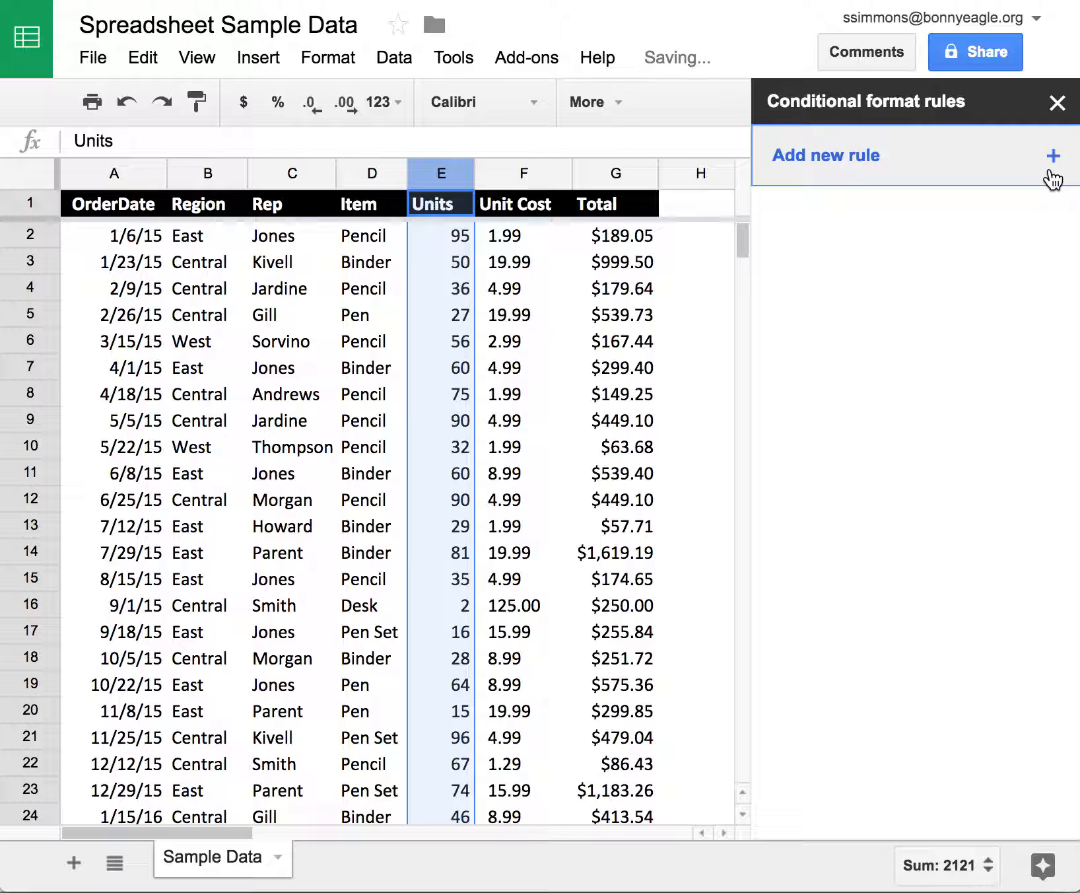
Add a color scale rule to the Units column using the green-white-red preset.
{"action": "left_click", "coordinate": [870, 157]}
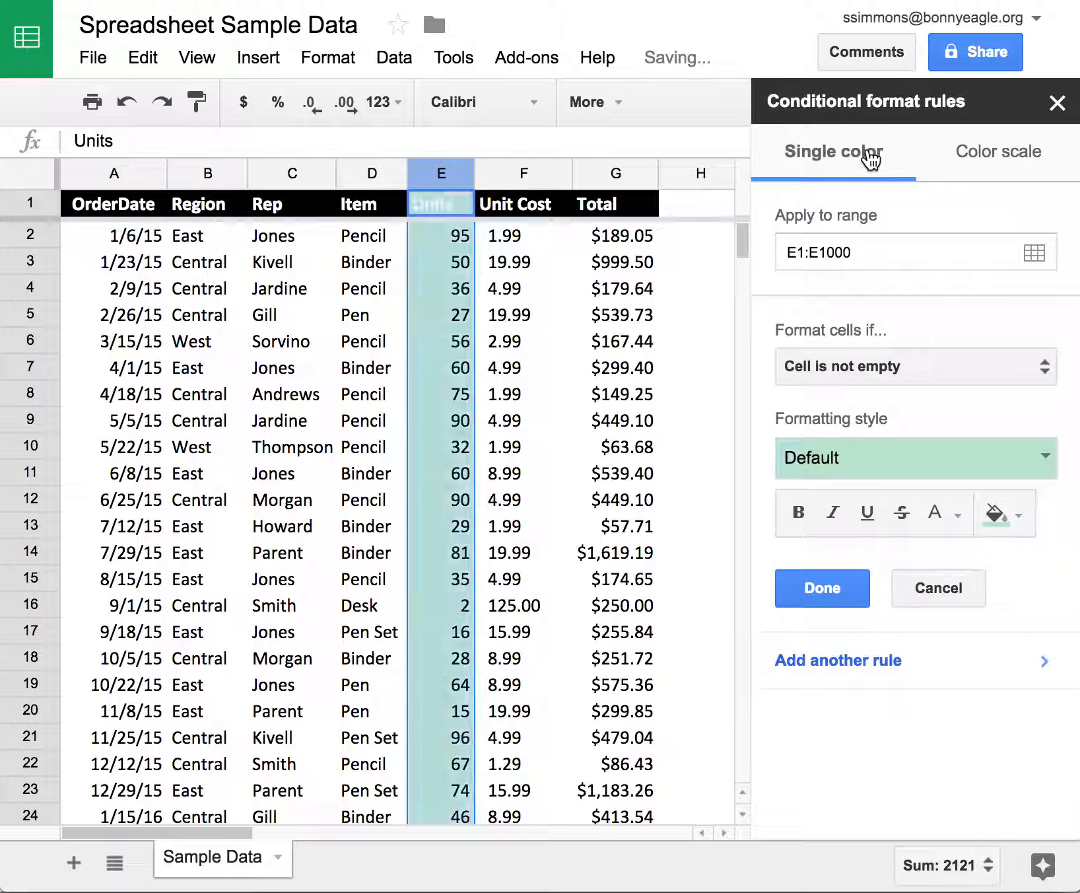
{"action": "left_click", "coordinate": [1000, 159]}
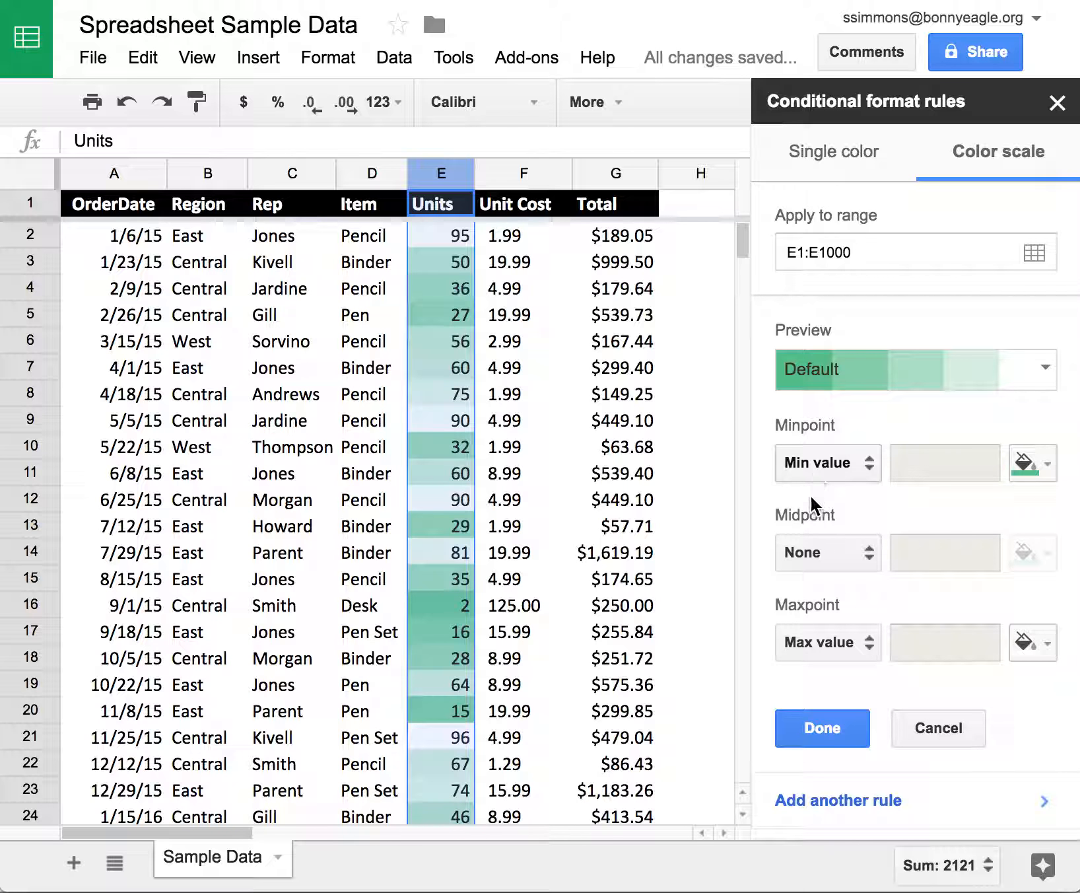
{"action": "left_click", "coordinate": [948, 381]}
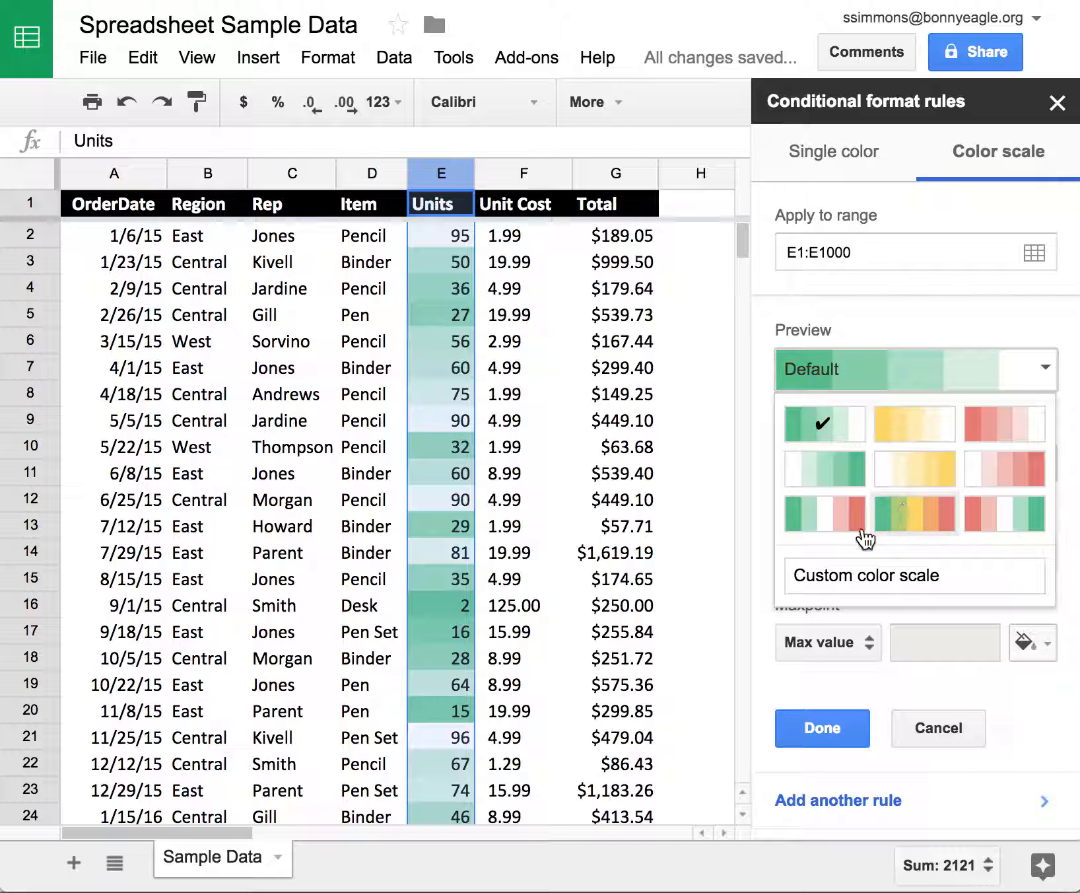
{"action": "left_click", "coordinate": [826, 520]}
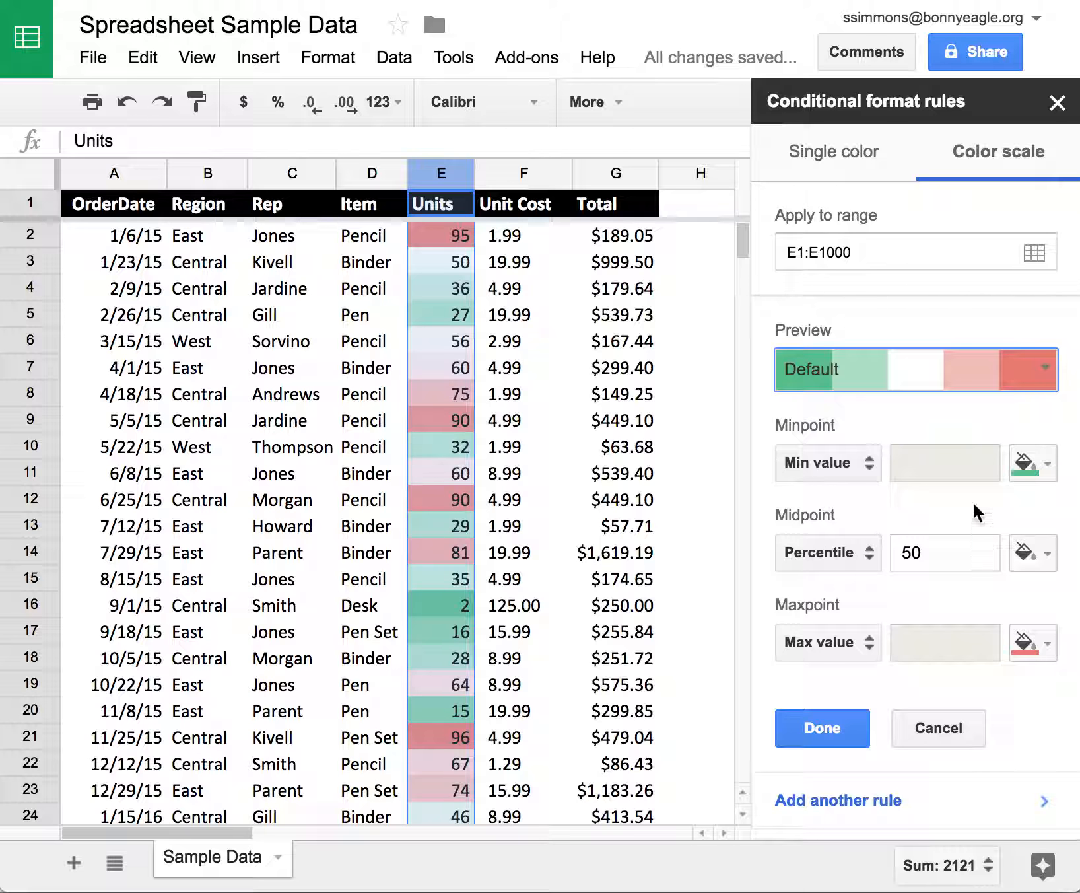
Switch the Units color scale to the red-white-green preset, from red minimum to green maximum, and save the rule.
{"action": "left_click", "coordinate": [958, 372]}
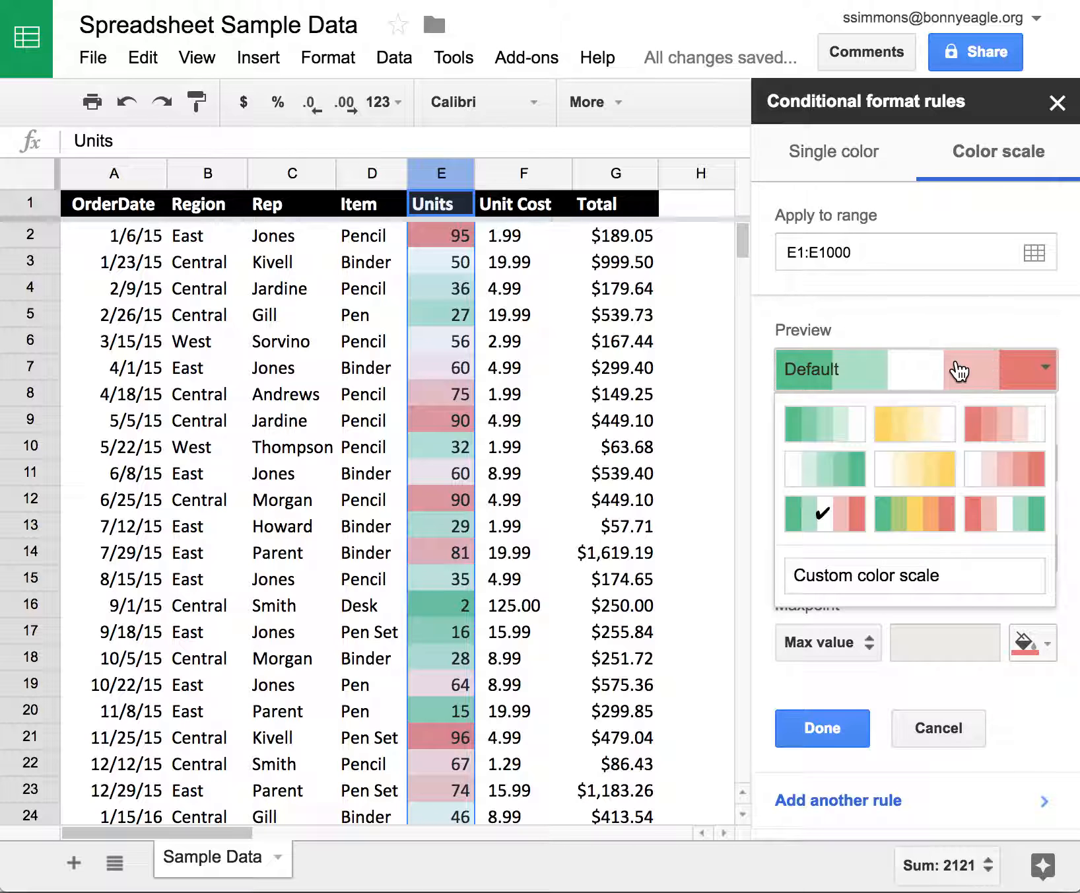
{"action": "left_click", "coordinate": [1012, 517]}
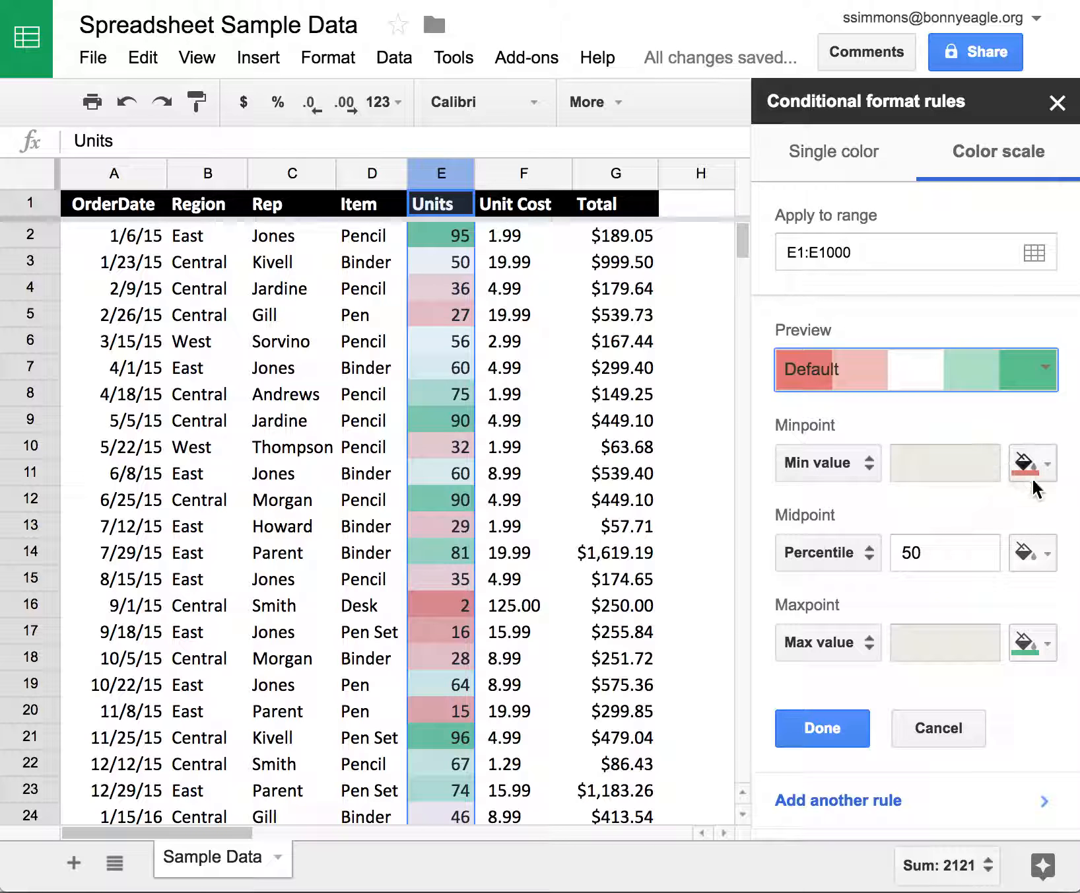
{"action": "left_click", "coordinate": [823, 732]}
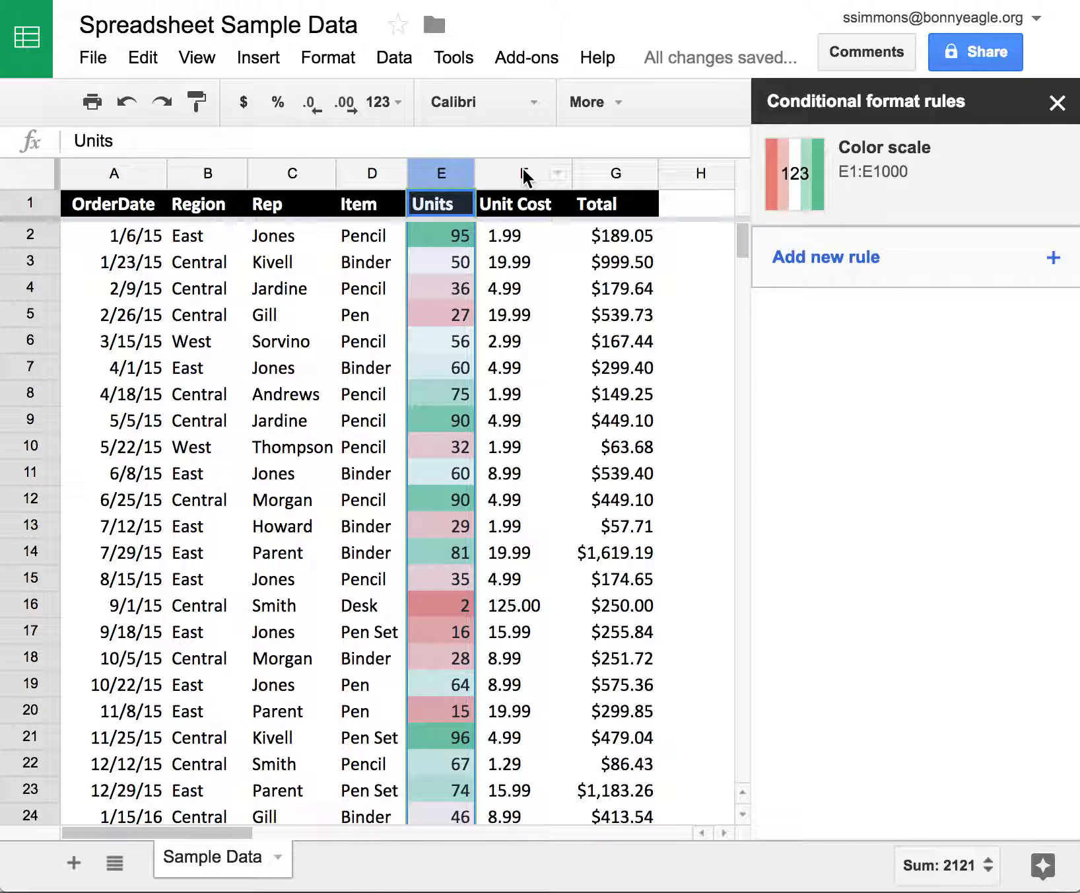
{"action": "left_click", "coordinate": [898, 174]}
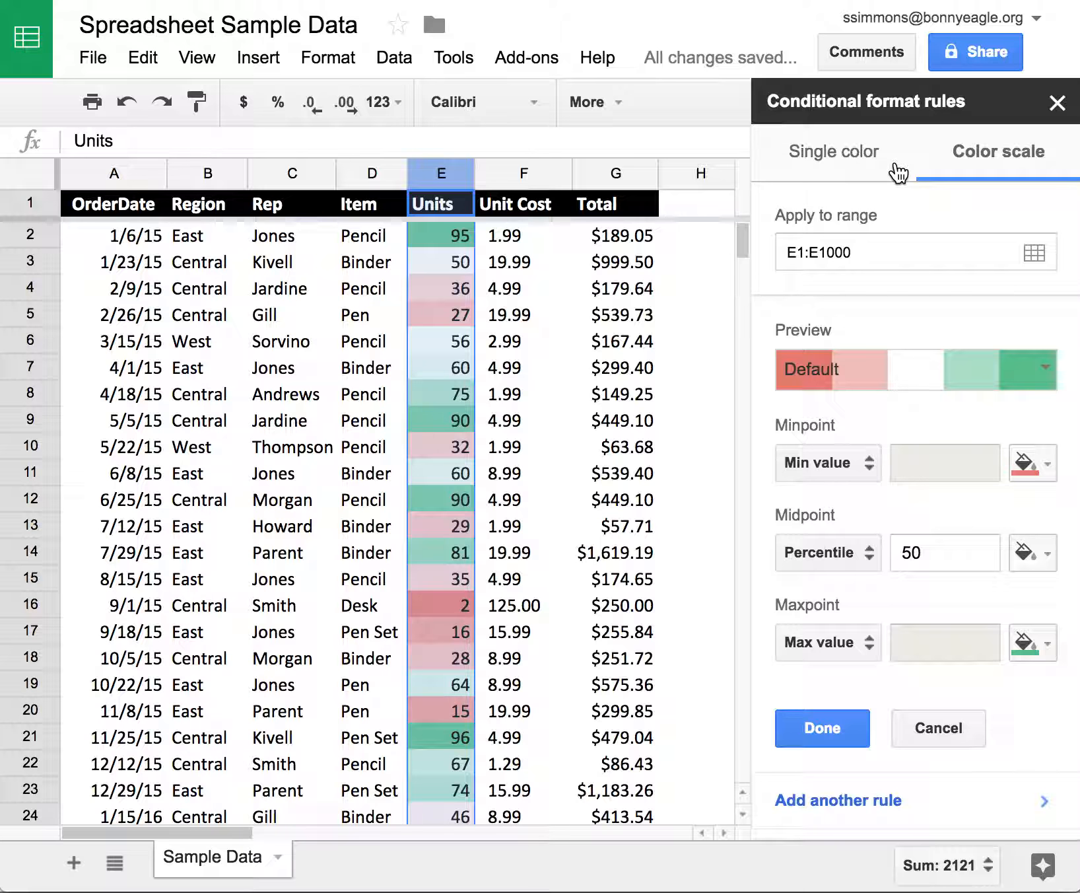
{"action": "left_click", "coordinate": [822, 728]}
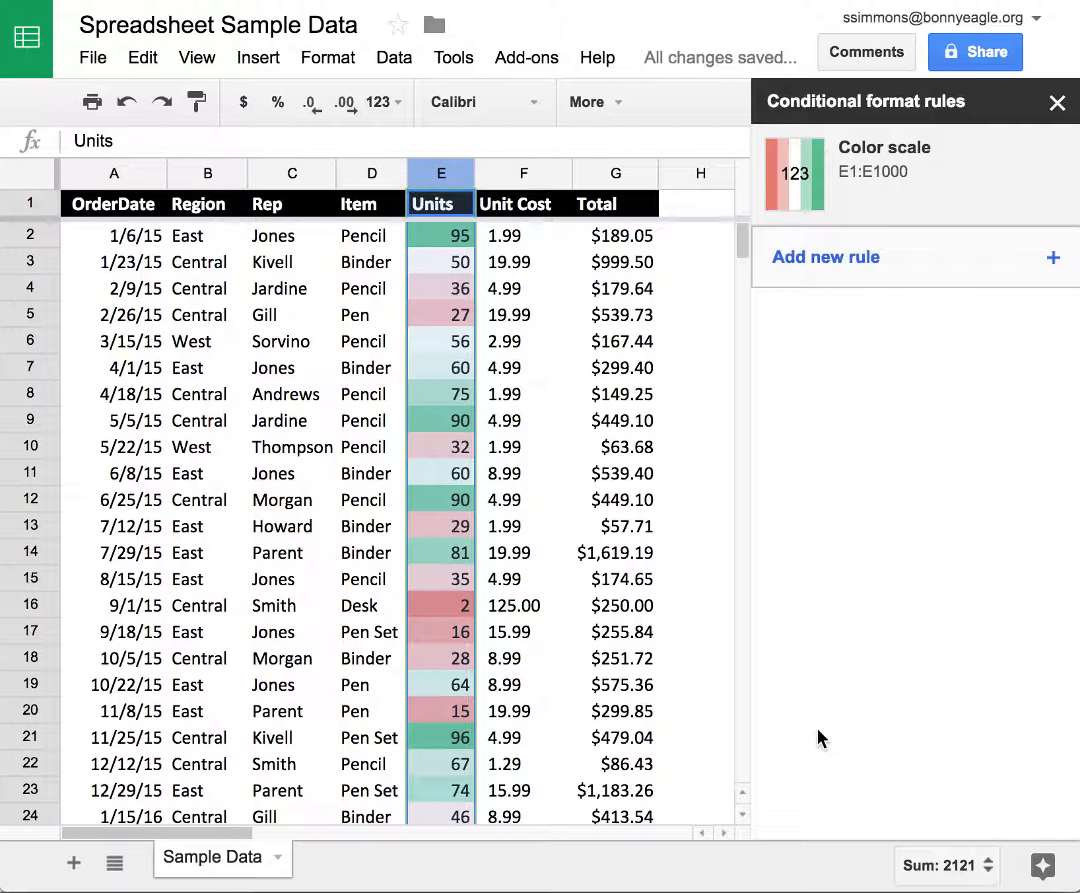
Add a color scale rule to the Total column using the green-yellow-red preset.
{"action": "left_click", "coordinate": [608, 173]}
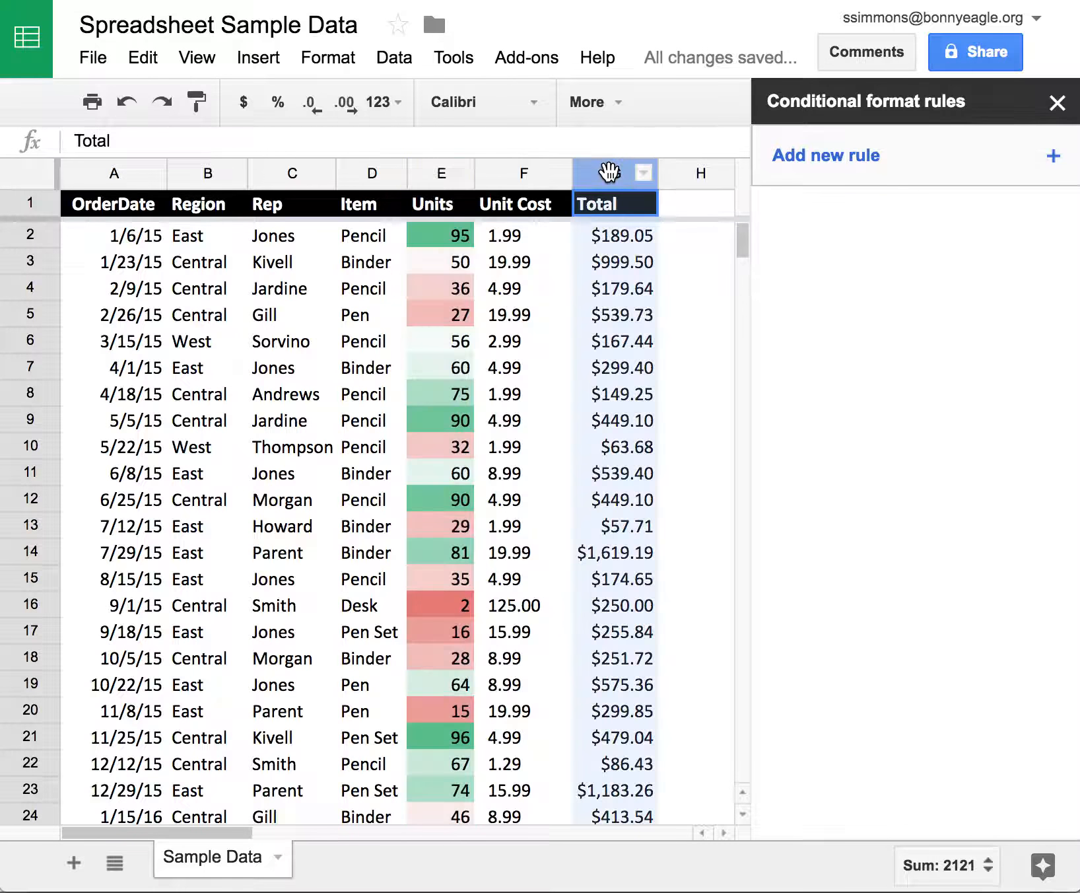
{"action": "left_click", "coordinate": [887, 168]}
{"action": "left_click", "coordinate": [1010, 165]}
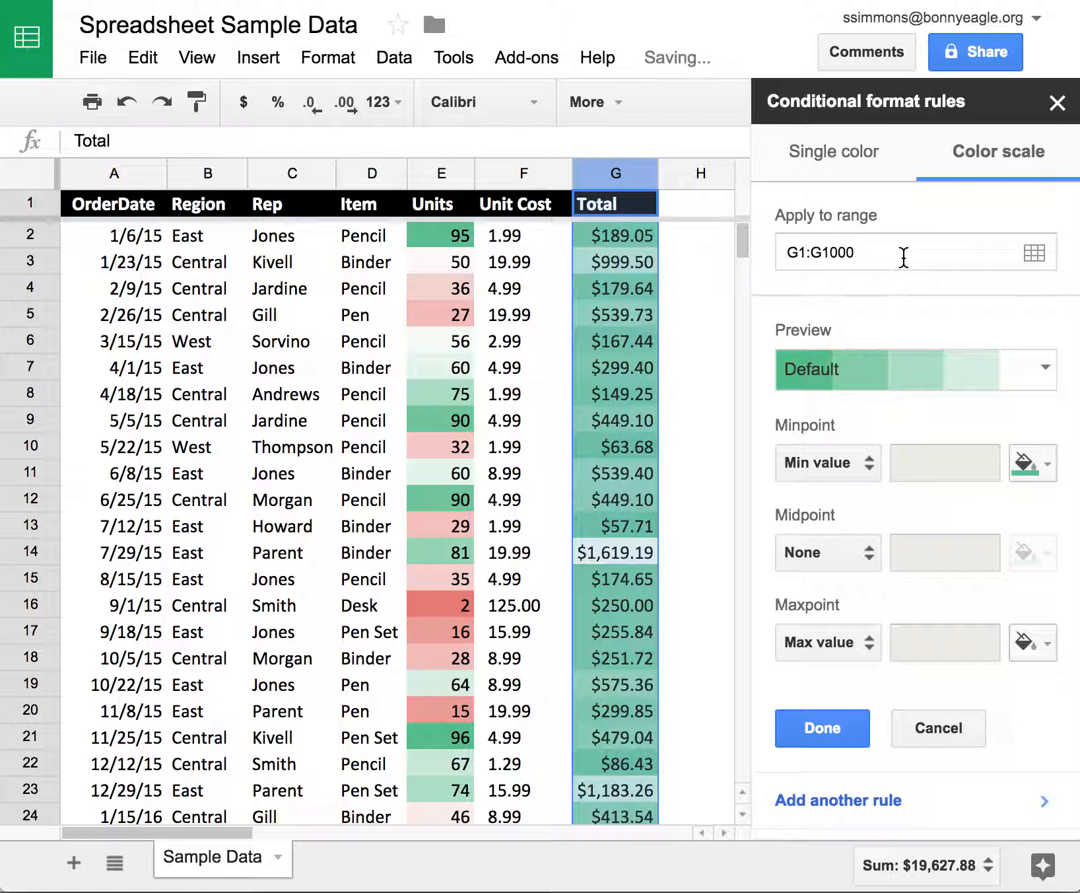
{"action": "left_click", "coordinate": [860, 371]}
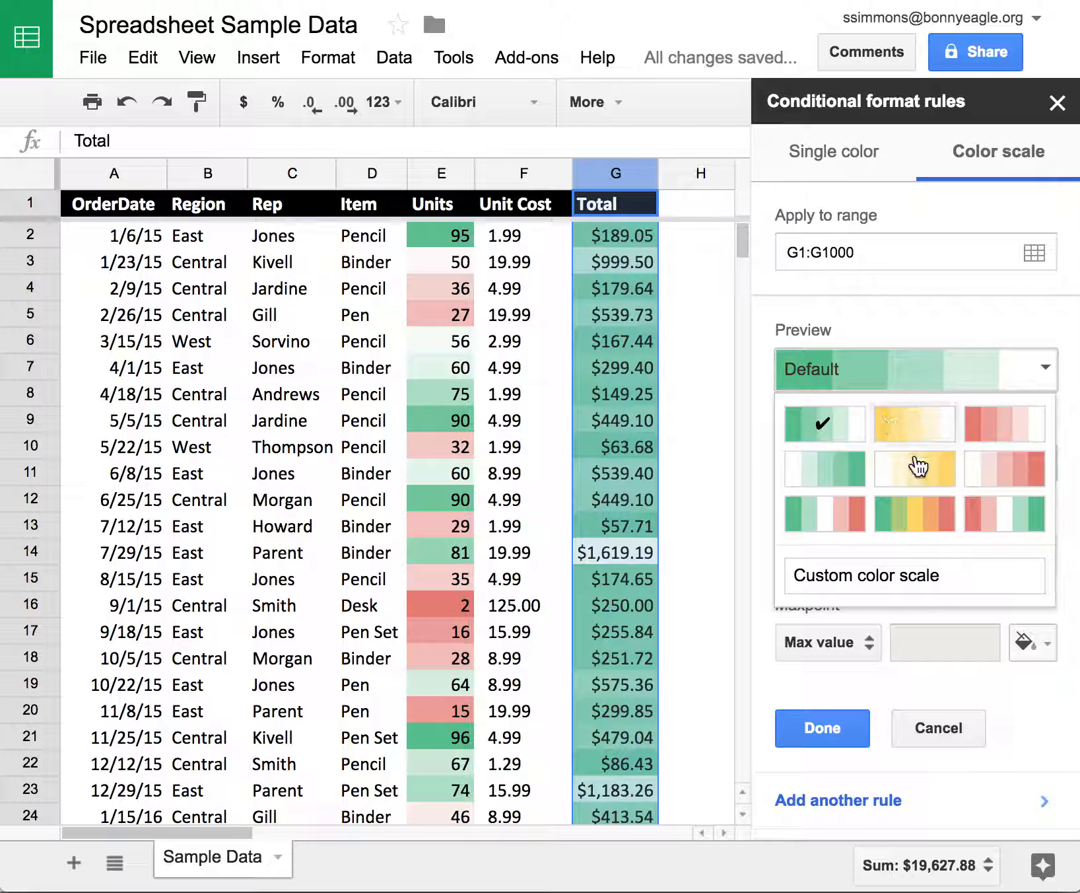
{"action": "left_click", "coordinate": [899, 527]}
Set the Total color scale's minpoint to the number 67 with a bright red color.
{"action": "left_click", "coordinate": [855, 471]}
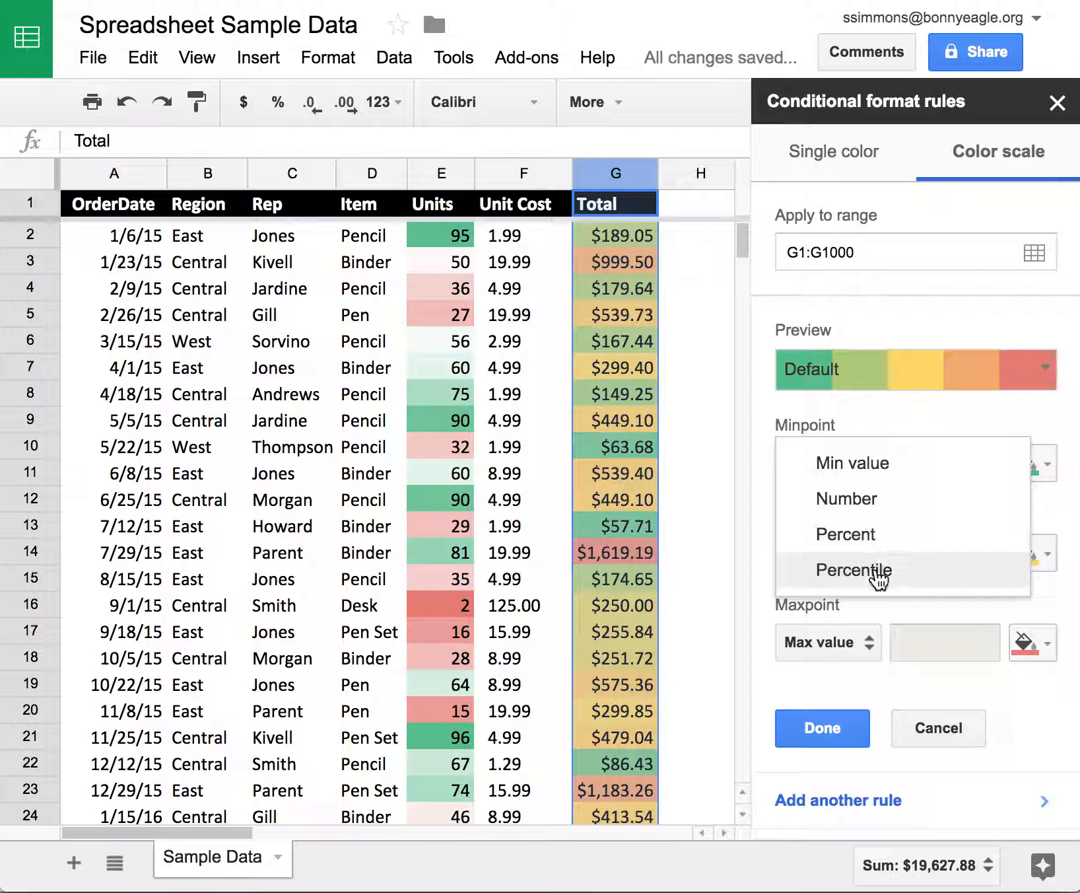
{"action": "left_click", "coordinate": [861, 504]}
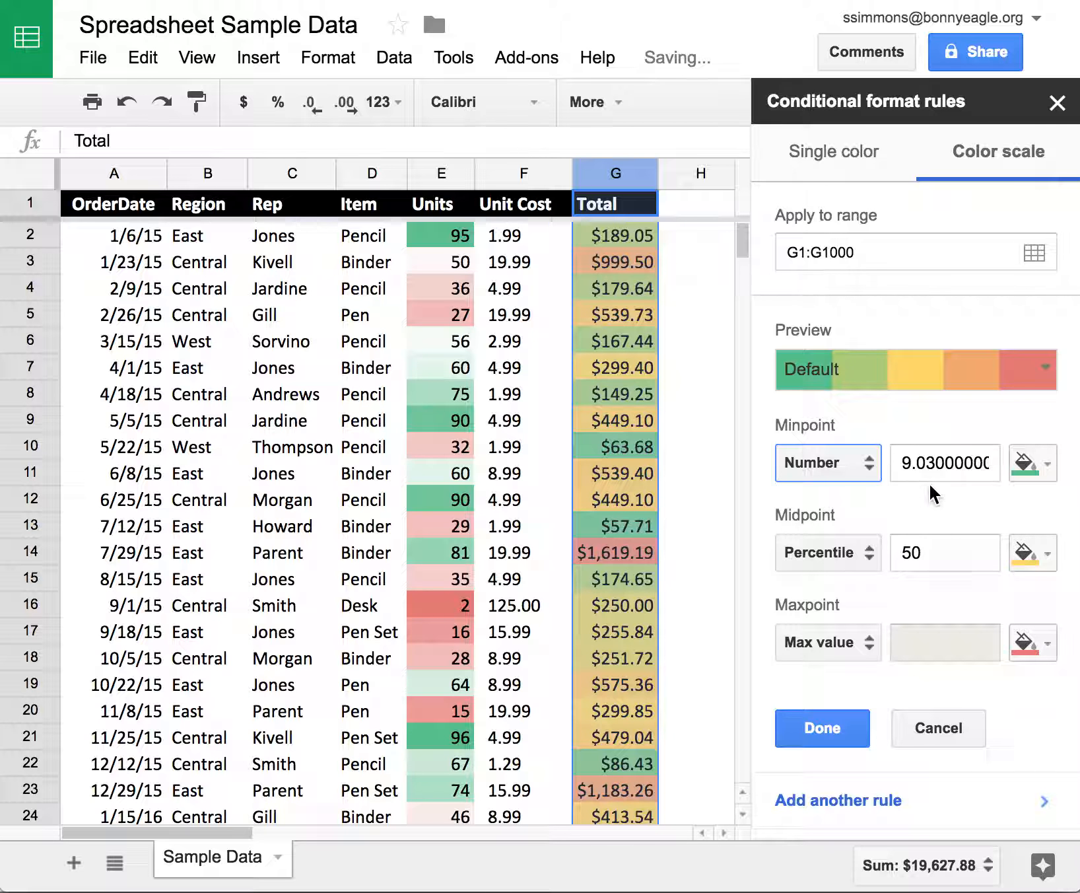
{"action": "left_click_drag", "start_coordinate": [897, 462], "coordinate": [1077, 508]}
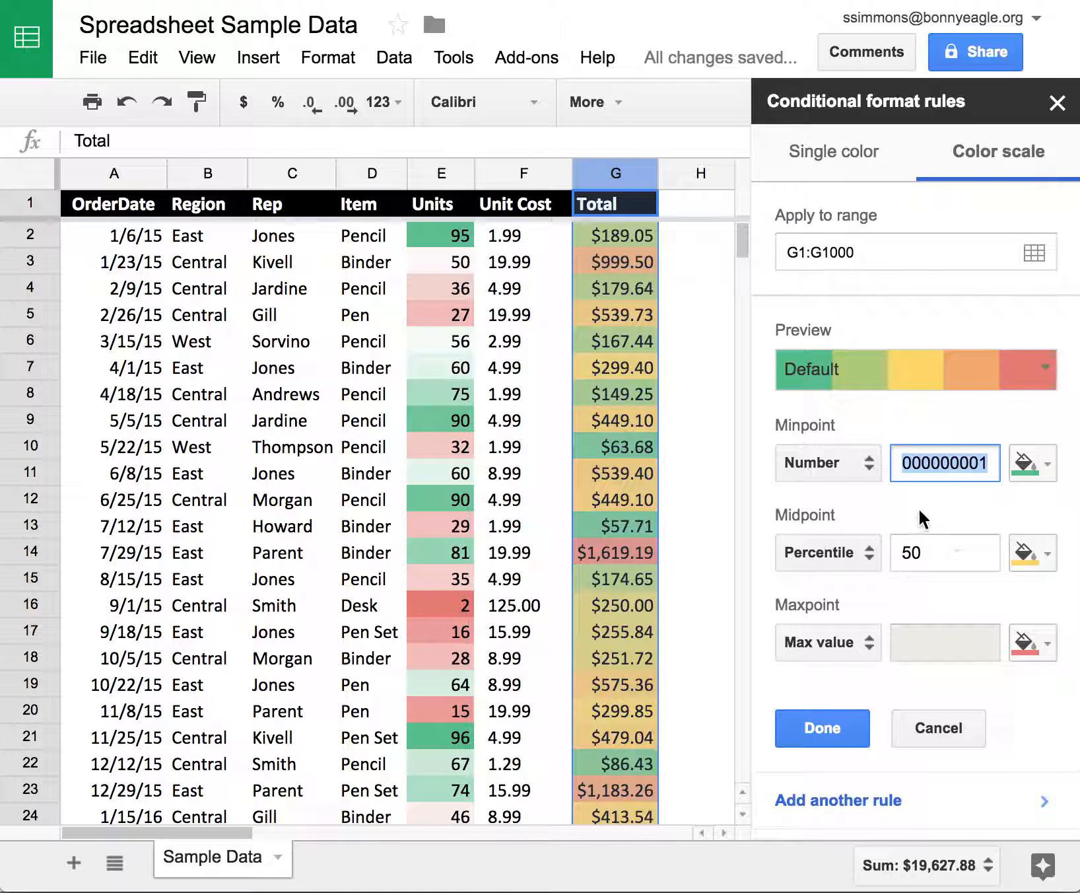
{"action": "type", "text": "67"}
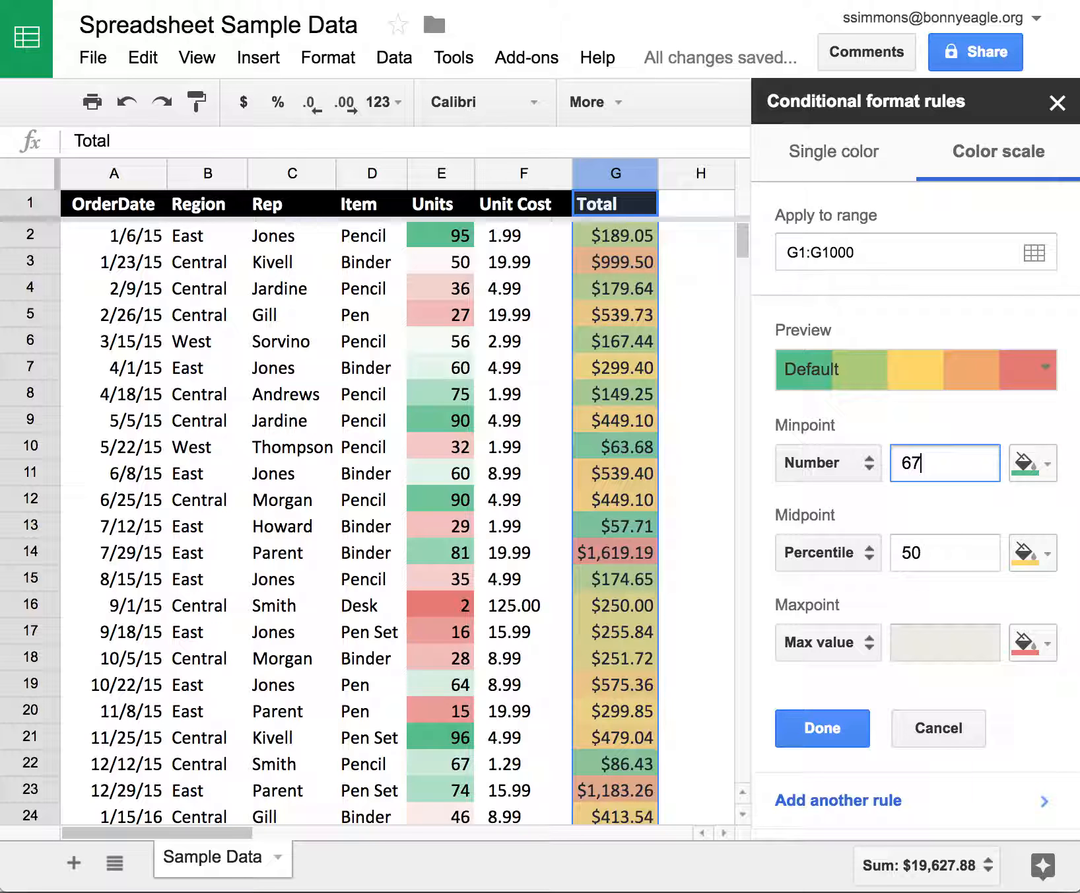
{"action": "left_click", "coordinate": [1037, 465]}
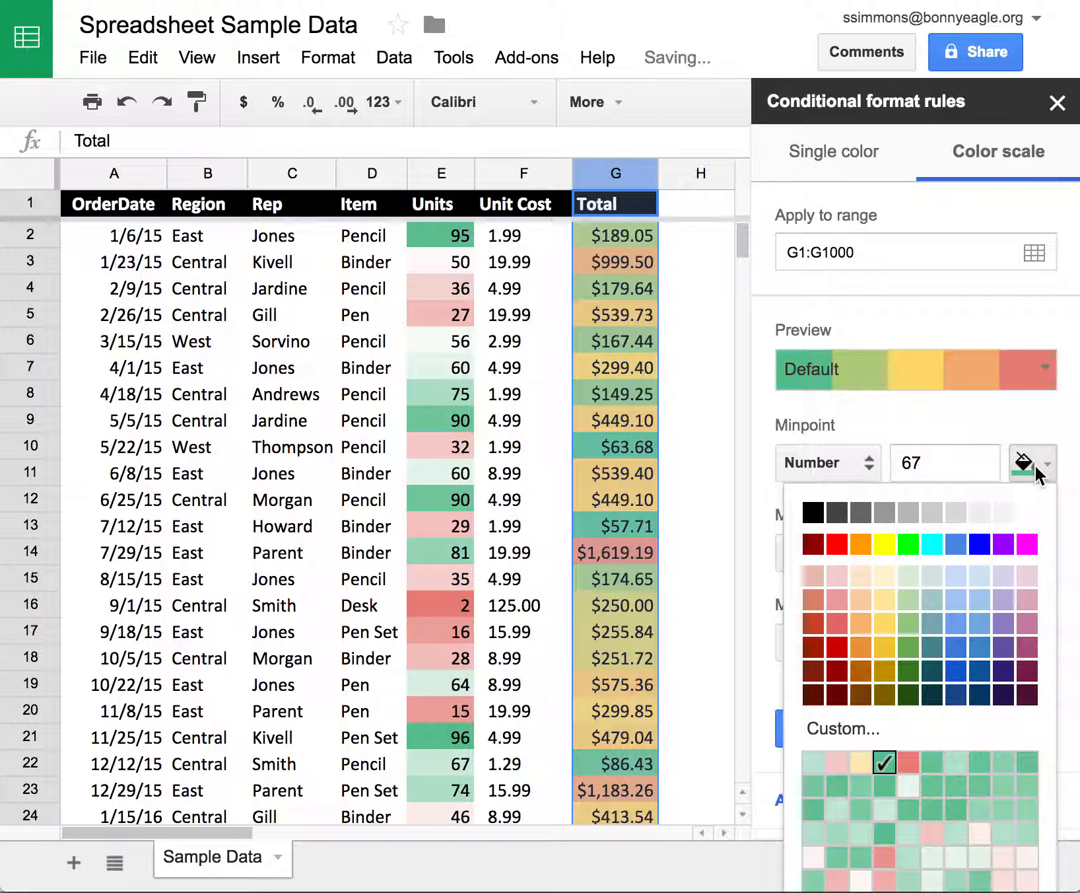
{"action": "left_click", "coordinate": [837, 546]}
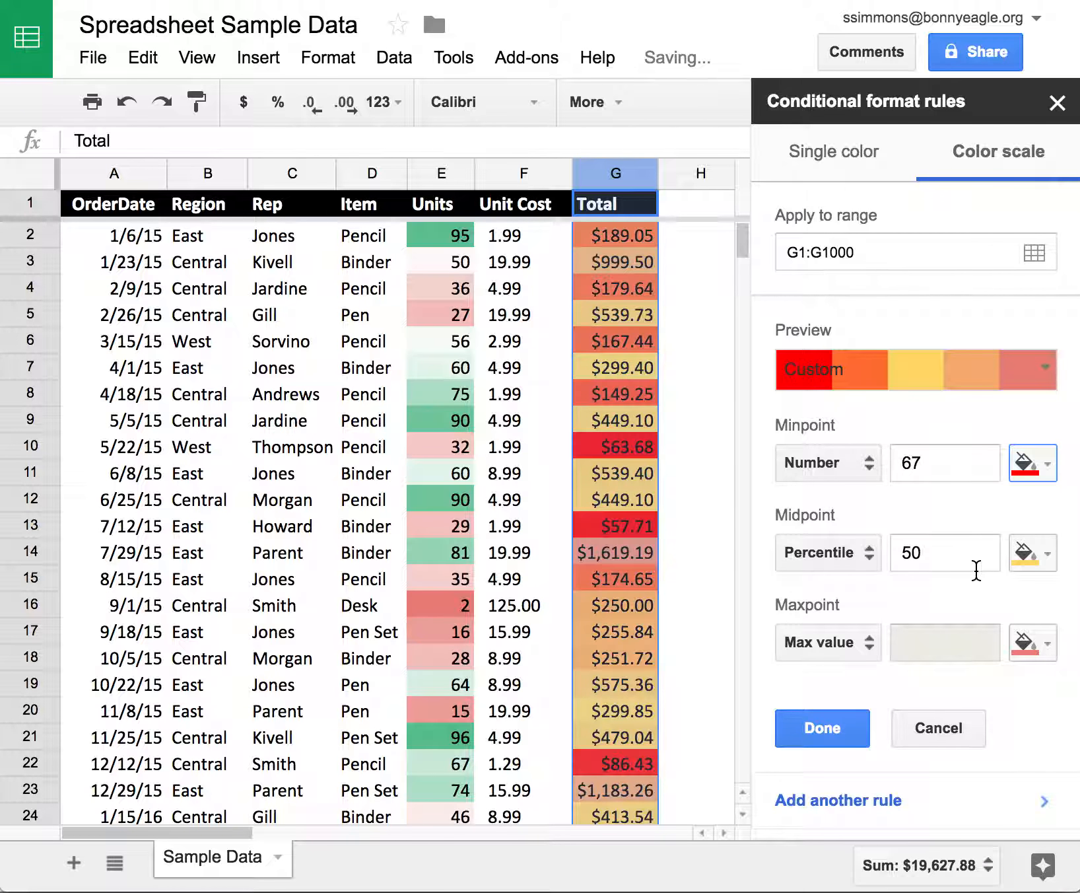
Set the midpoint of the Total color scale to the number 80.
{"action": "left_click", "coordinate": [957, 563]}
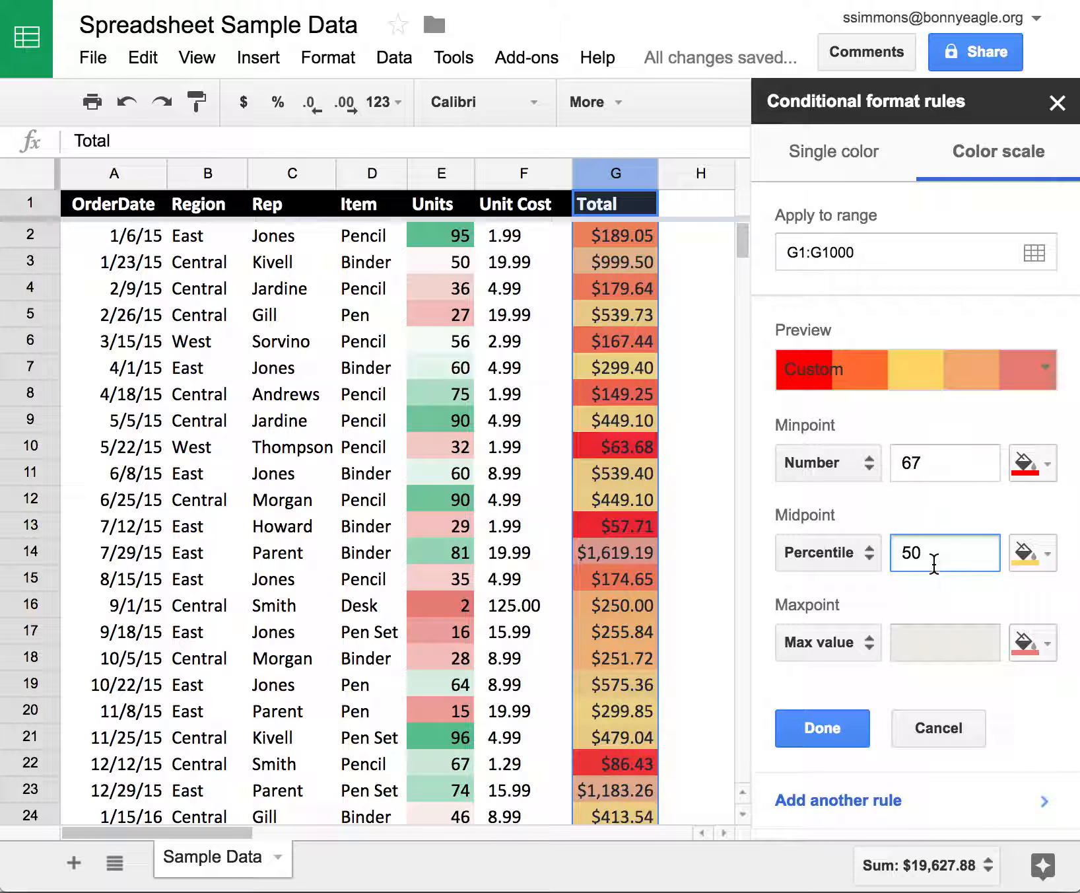
{"action": "left_click", "coordinate": [850, 556]}
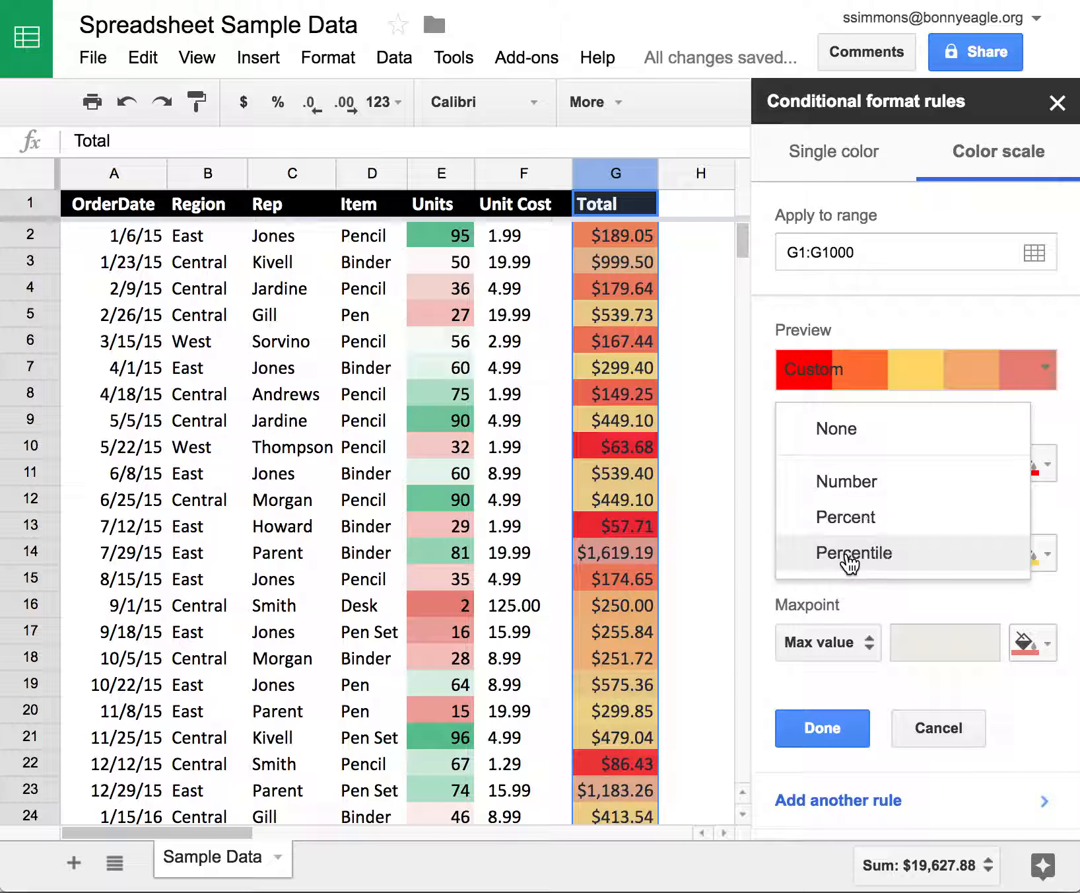
{"action": "left_click", "coordinate": [870, 498]}
{"action": "double_click", "coordinate": [947, 557]}
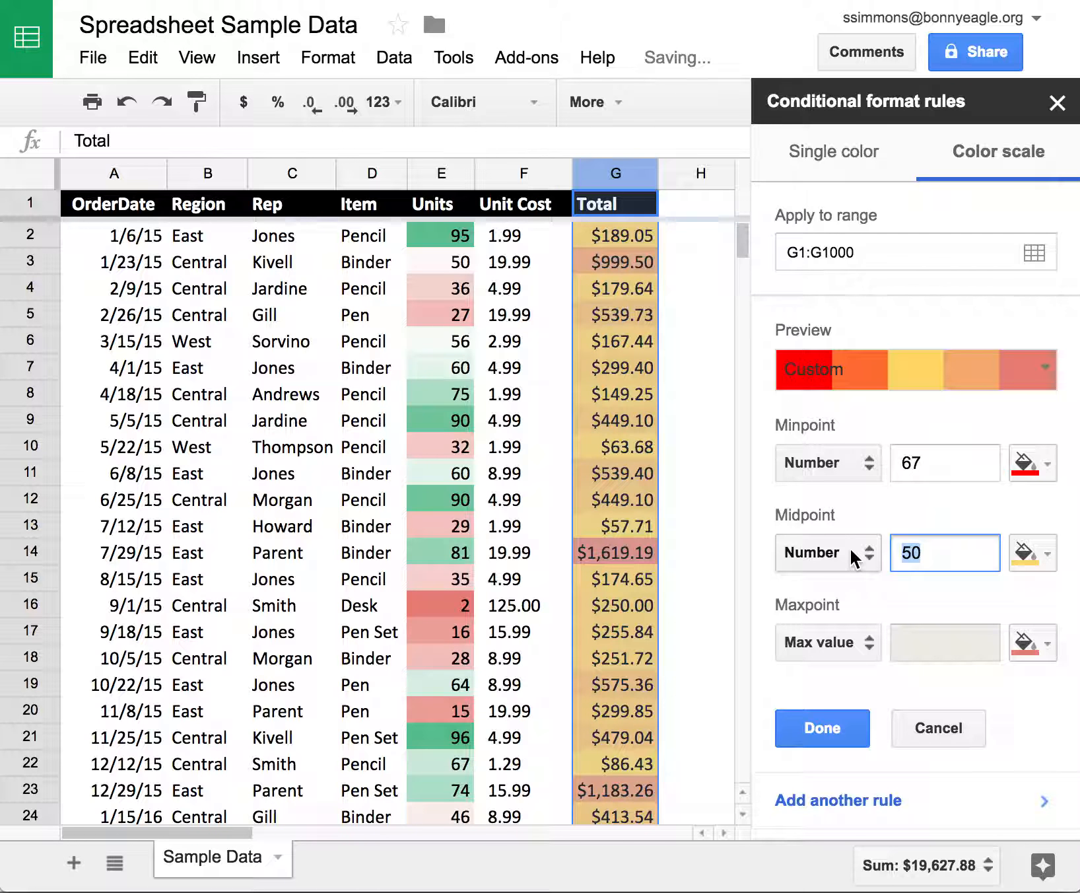
{"action": "type", "text": "80"}
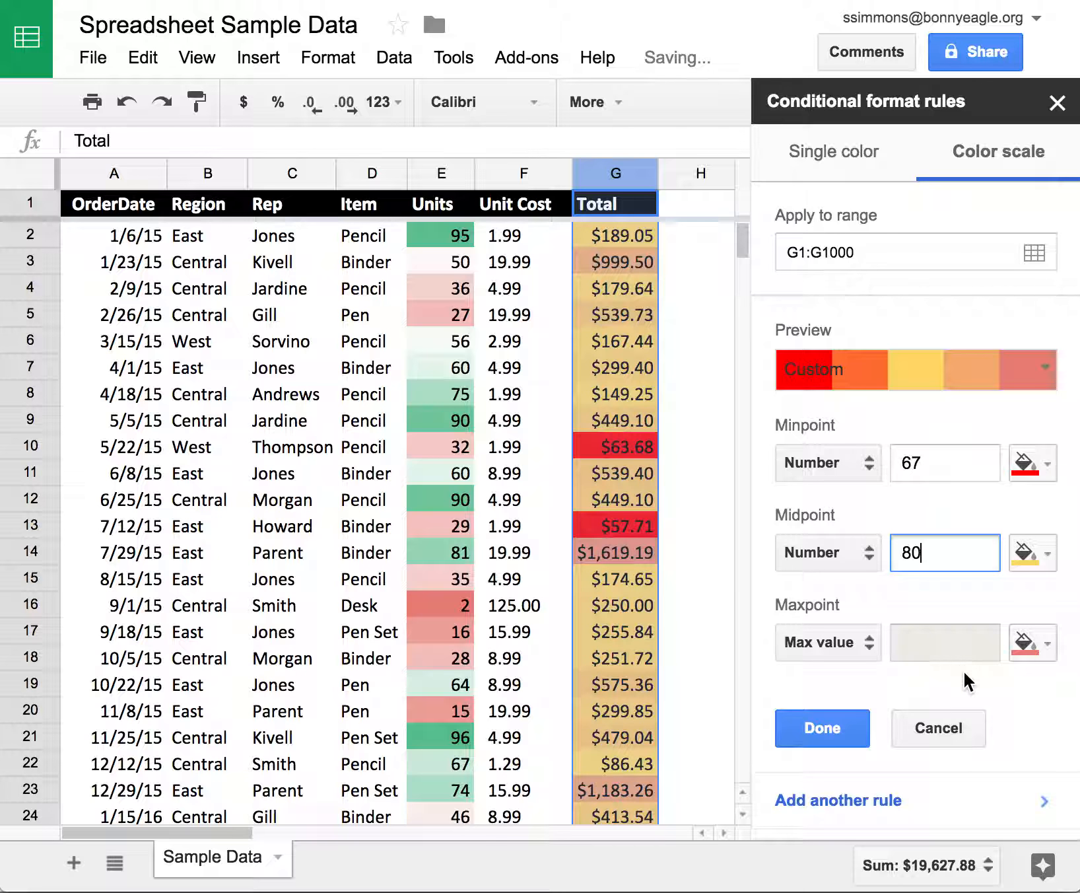
Set the Total color scale's maxpoint to the number 100 with a bright green color.
{"action": "left_click", "coordinate": [849, 650]}
{"action": "left_click", "coordinate": [878, 675]}
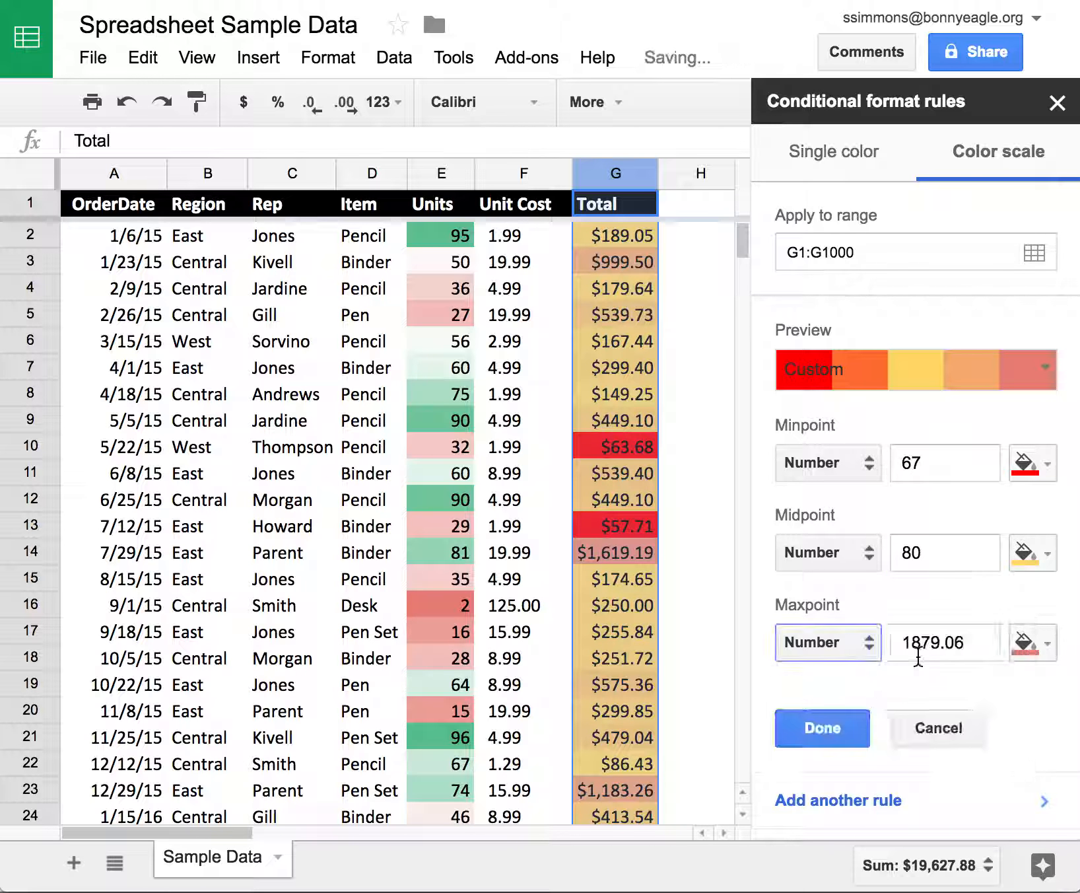
{"action": "left_click_drag", "start_coordinate": [970, 641], "coordinate": [795, 622]}
{"action": "type", "text": "100"}
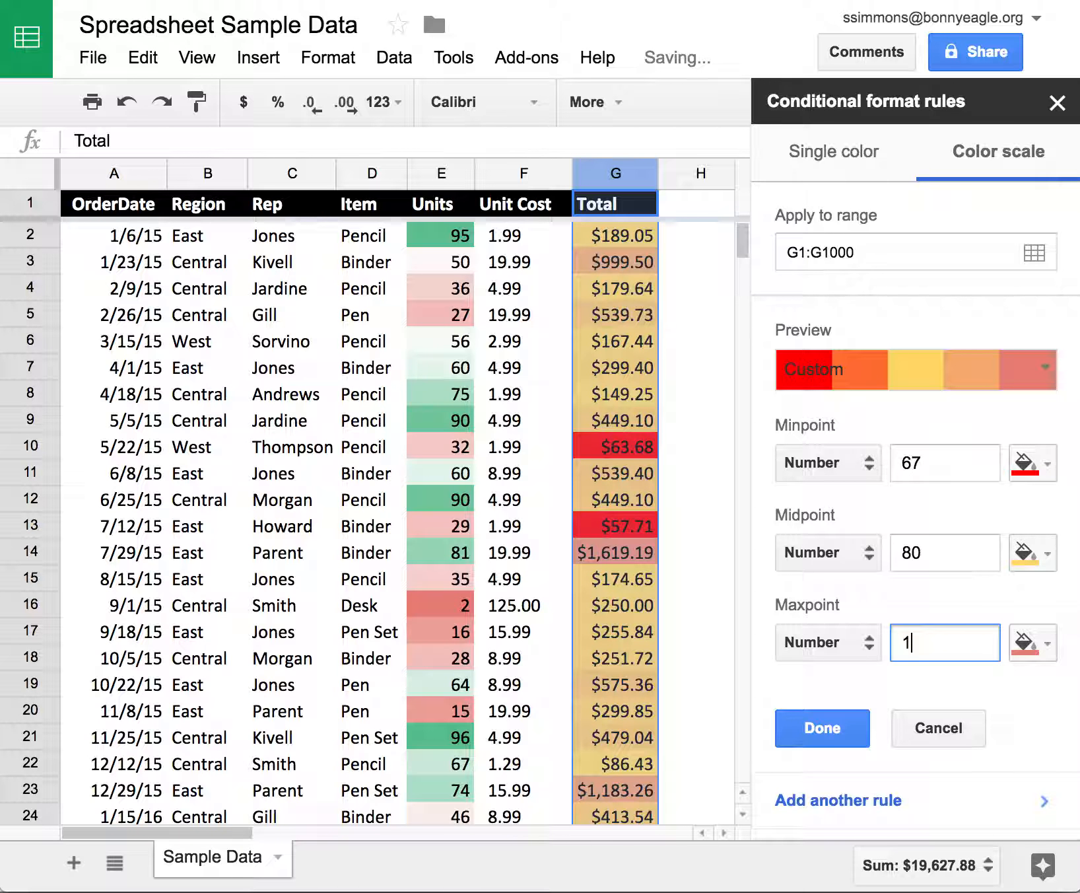
{"action": "left_click", "coordinate": [1024, 644]}
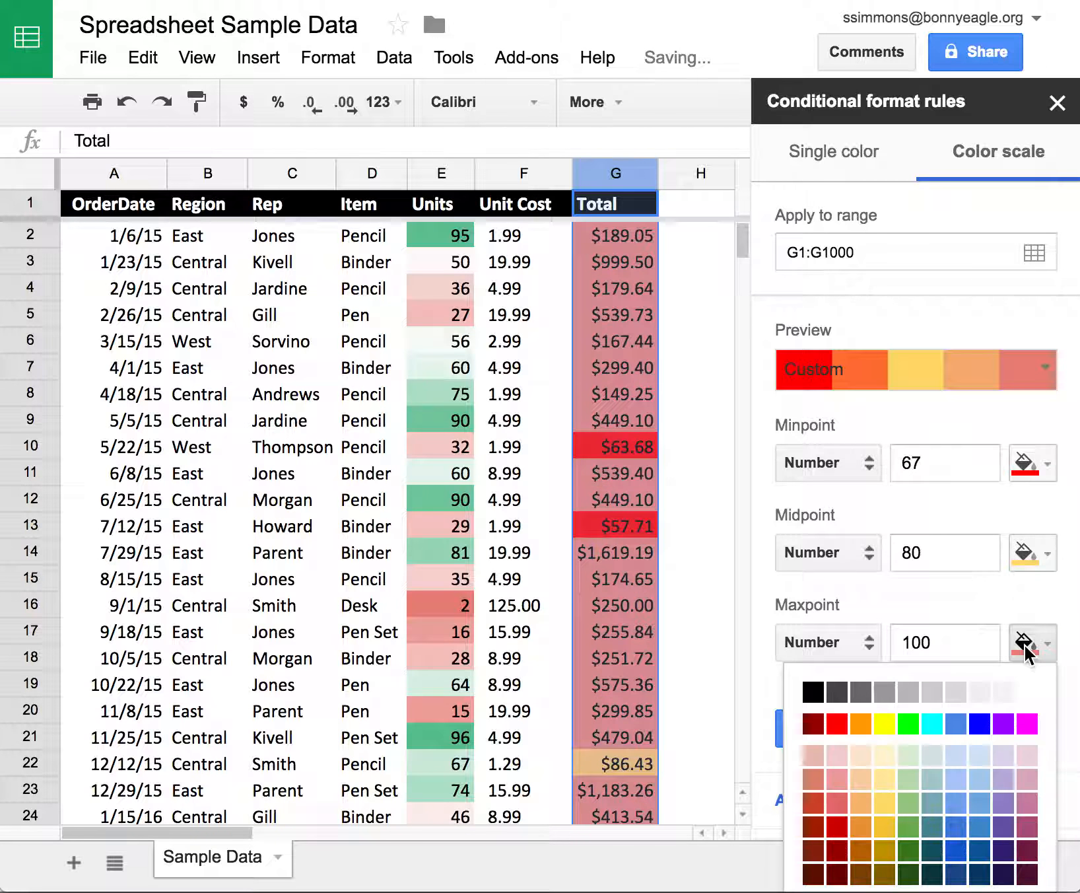
{"action": "left_click", "coordinate": [911, 726]}
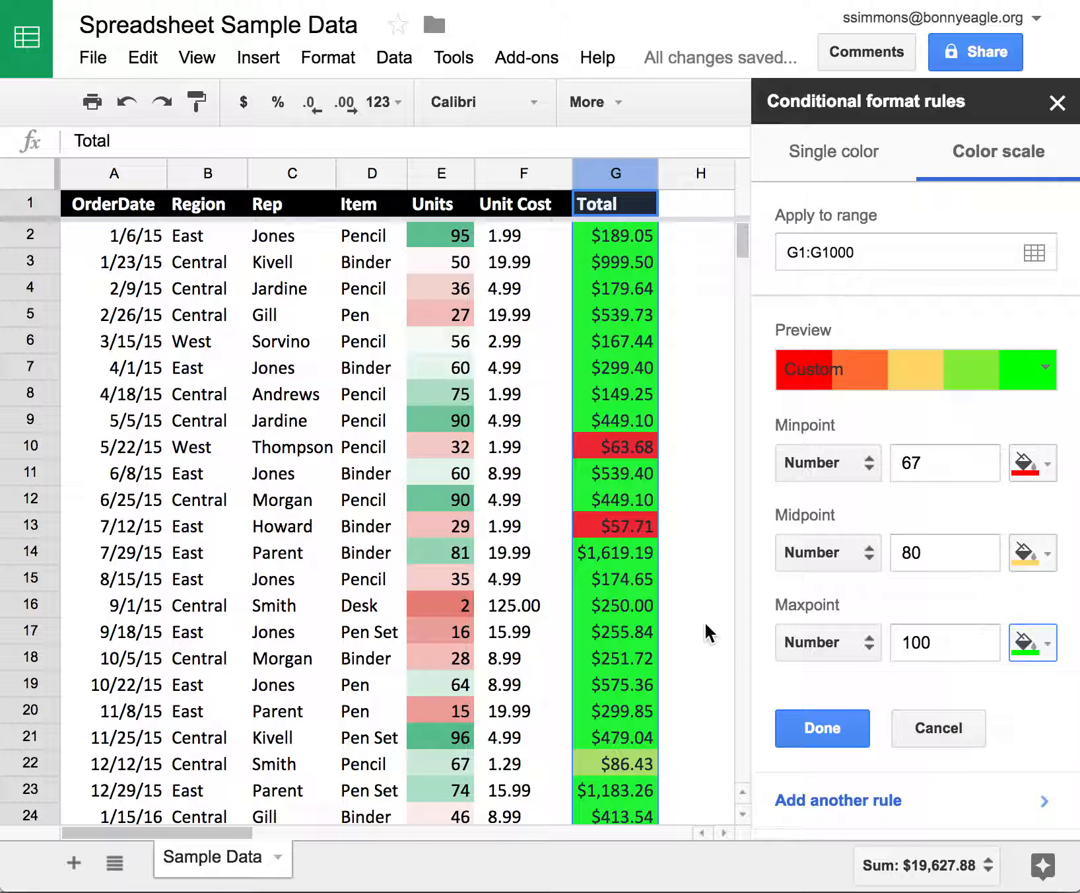
Review the coloring across the Total column's rows and save the custom color scale rule.
{"action": "scroll", "coordinate": [704, 620], "scroll_direction": "down", "scroll_amount": 3}
{"action": "scroll", "coordinate": [706, 625], "scroll_direction": "down", "scroll_amount": 5}
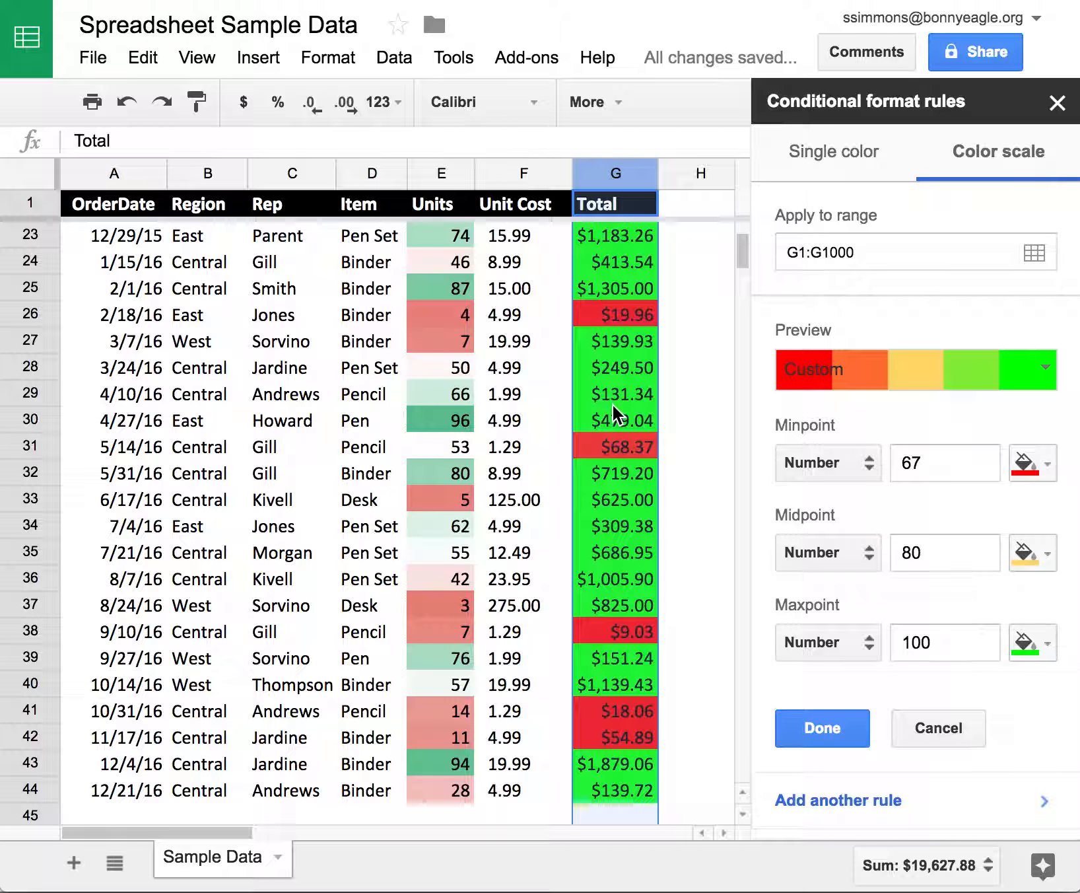
{"action": "scroll", "coordinate": [612, 402], "scroll_direction": "up", "scroll_amount": 6}
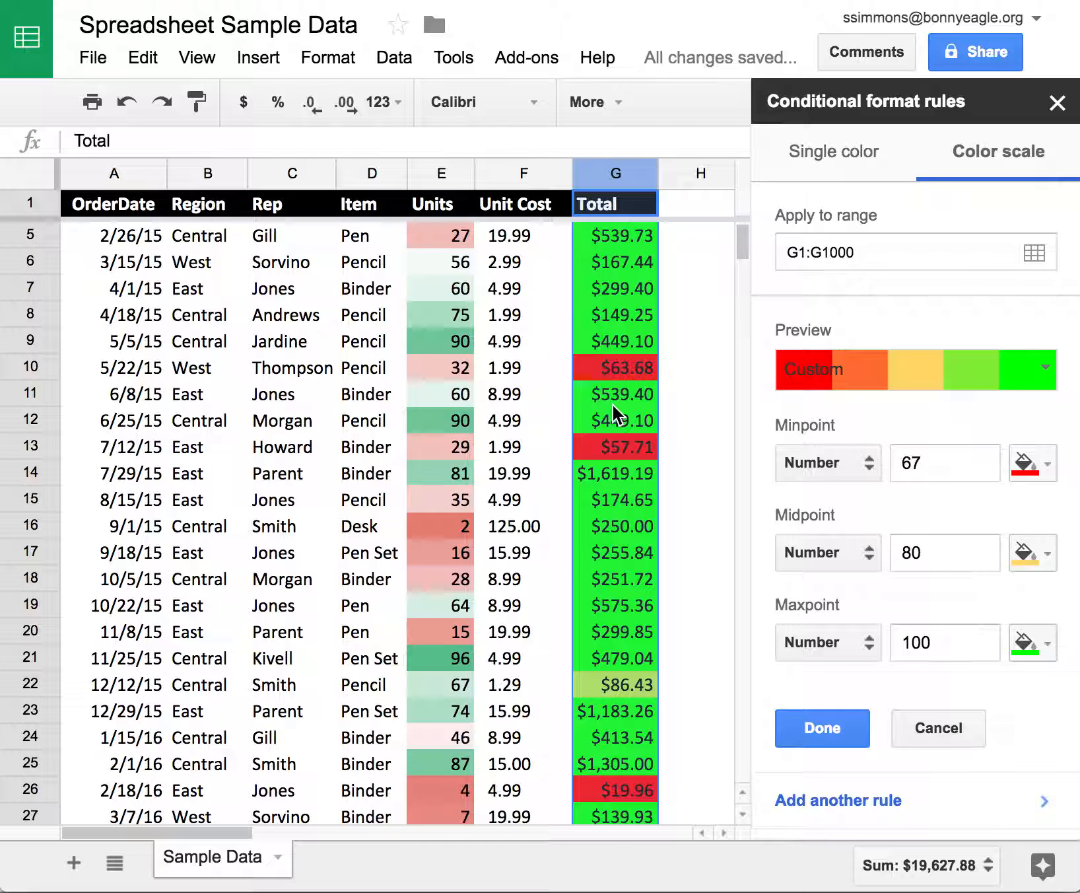
{"action": "scroll", "coordinate": [612, 403], "scroll_direction": "up", "scroll_amount": 1}
{"action": "left_click", "coordinate": [963, 461]}
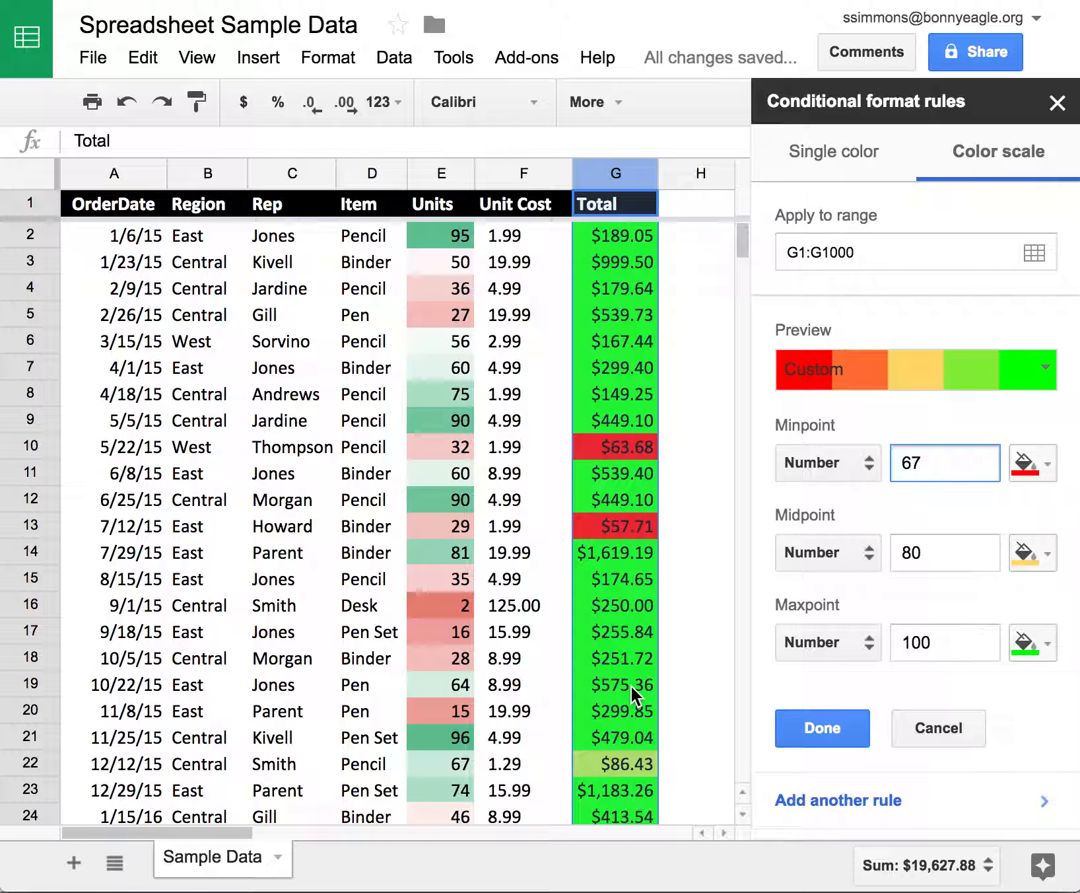
{"action": "scroll", "coordinate": [630, 684], "scroll_direction": "down", "scroll_amount": 5}
{"action": "scroll", "coordinate": [631, 684], "scroll_direction": "down", "scroll_amount": 4}
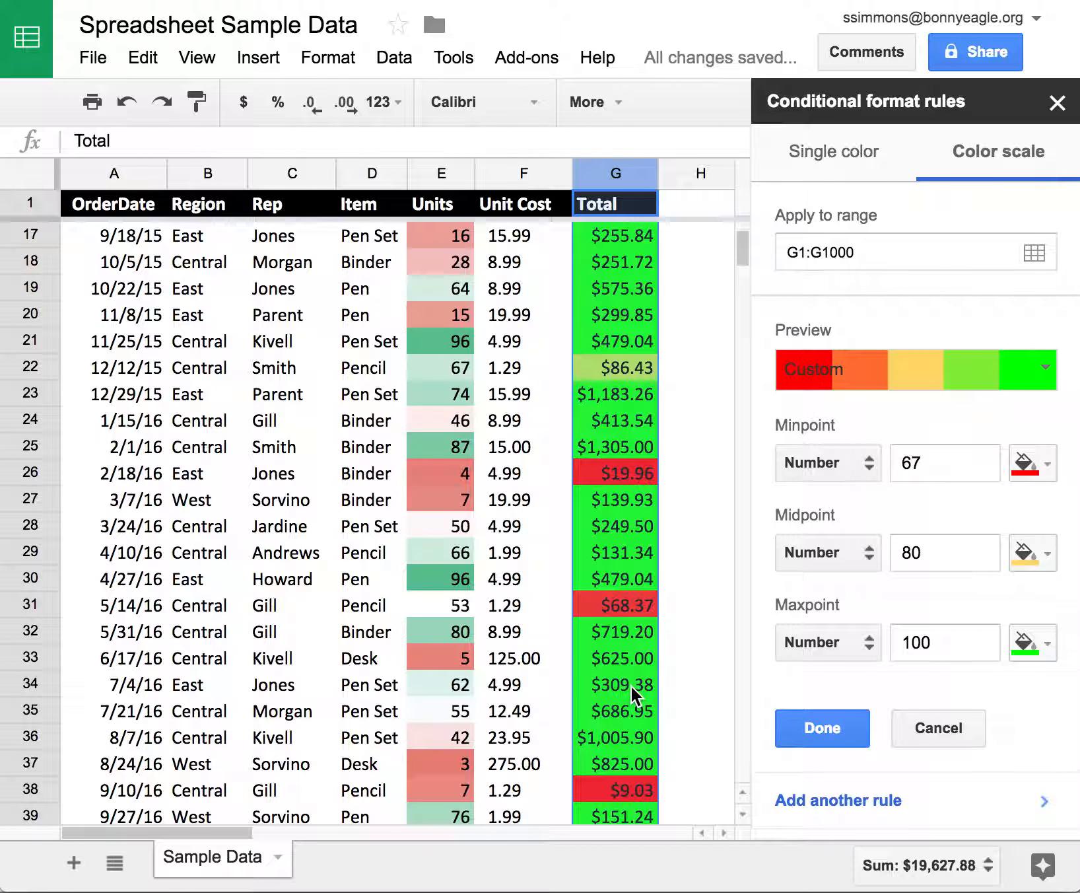
{"action": "scroll", "coordinate": [630, 685], "scroll_direction": "up", "scroll_amount": 6}
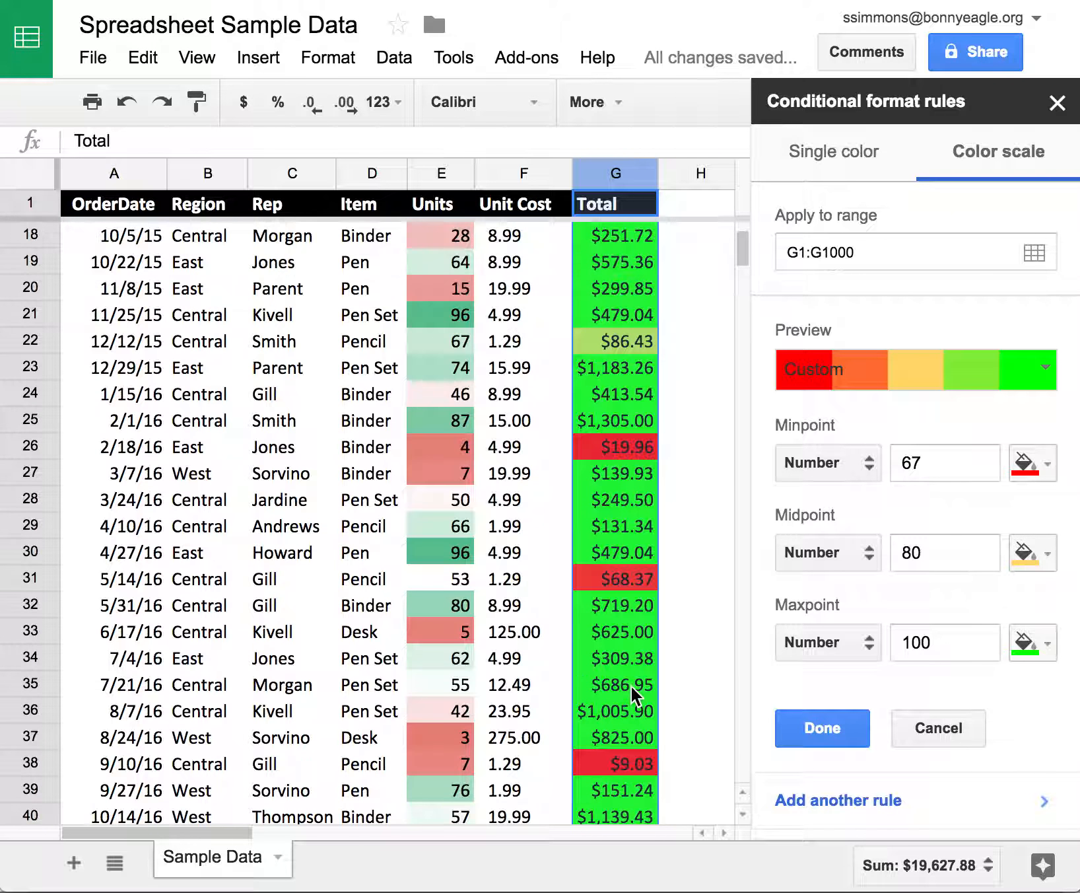
{"action": "left_click", "coordinate": [812, 729]}
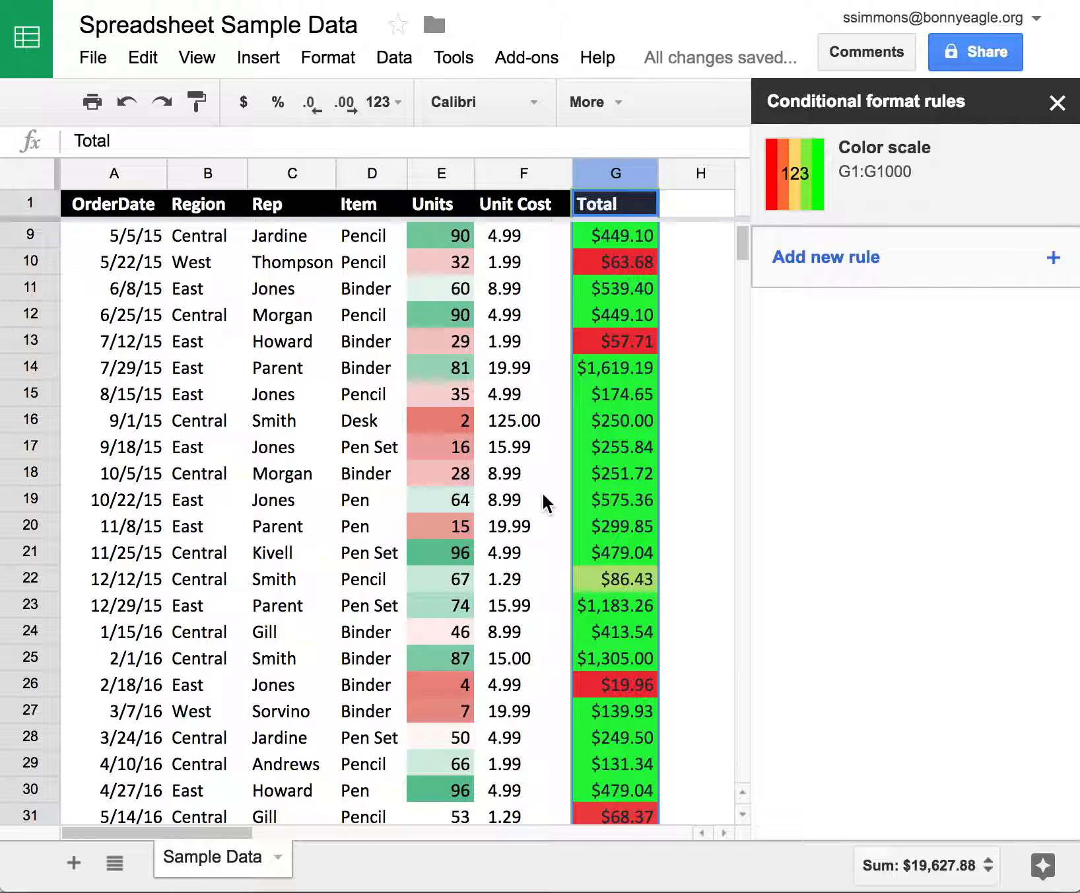